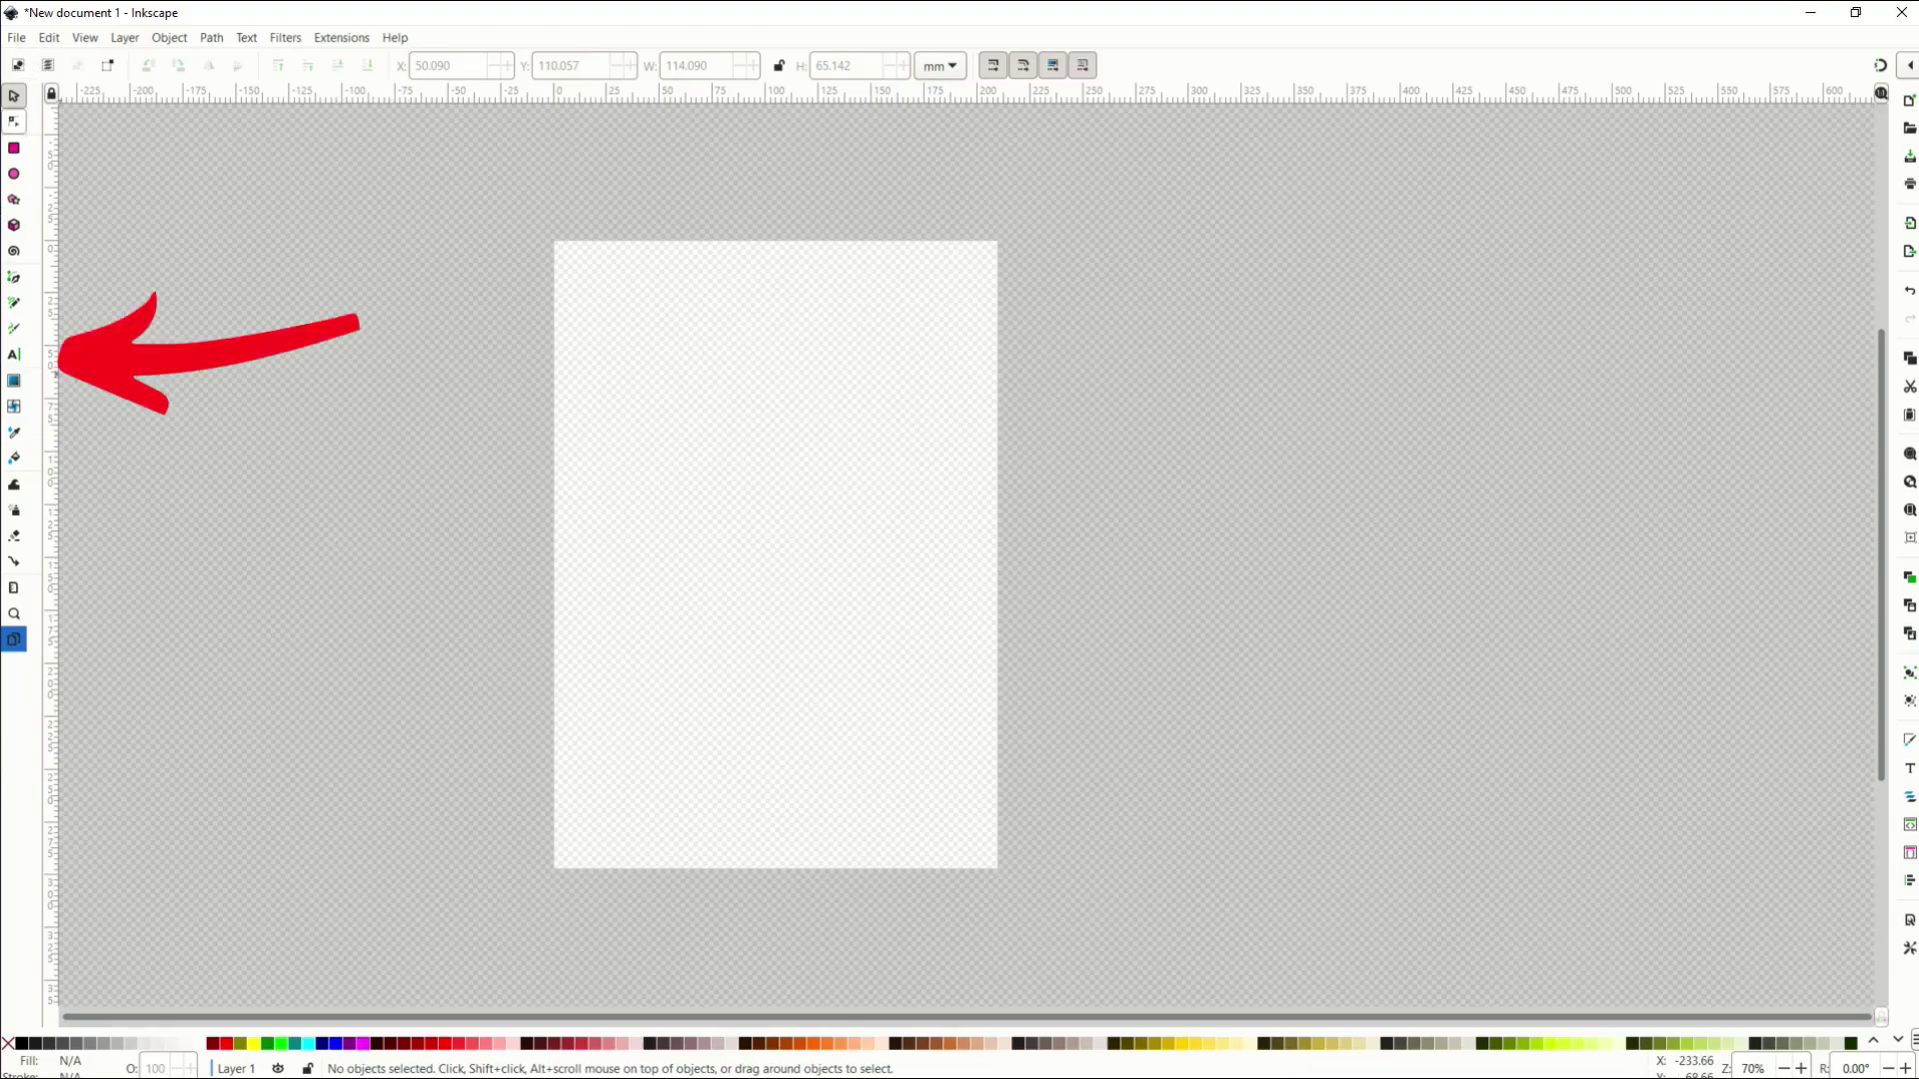
# - Draw a flowed-text frame near the page's top-left and type 'text' at 144 pt
pyautogui.click(26, 358)
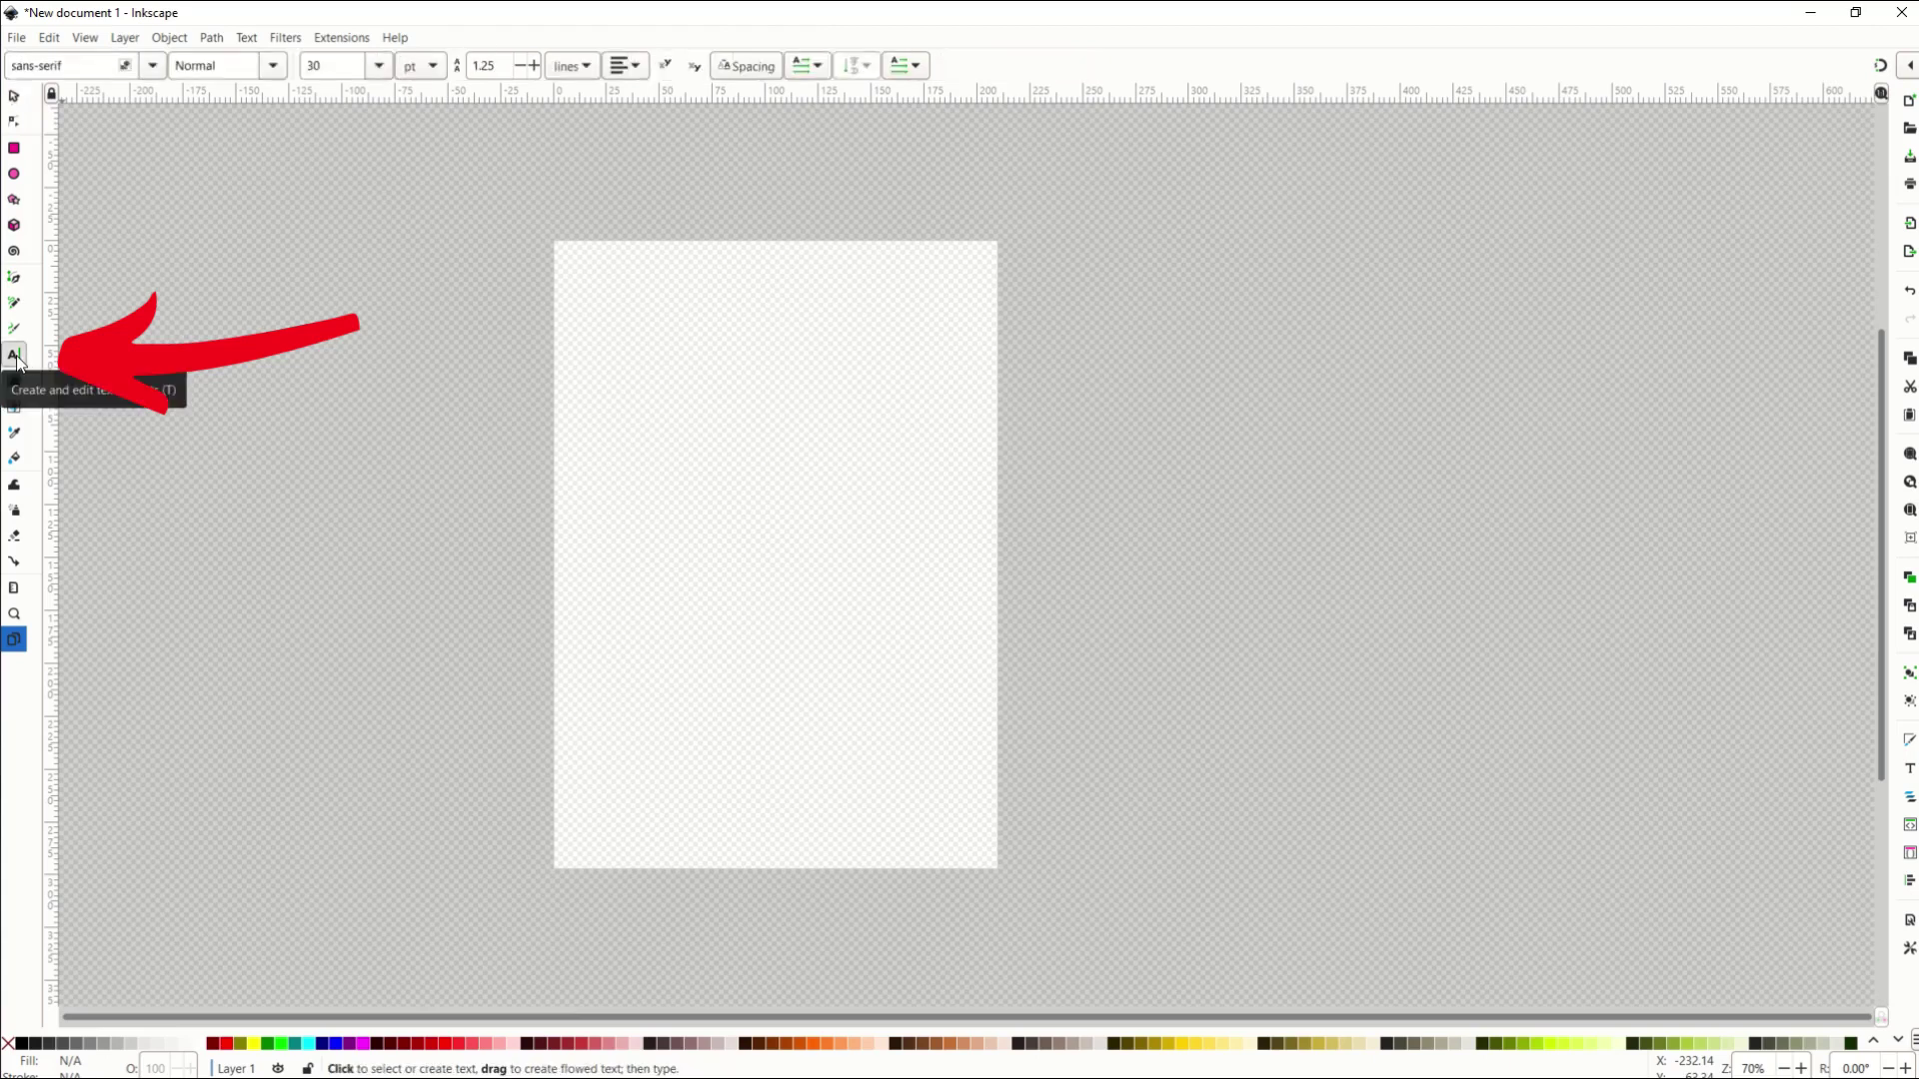
pyautogui.moveTo(568, 350); pyautogui.dragTo(950, 551)
pyautogui.write('t')
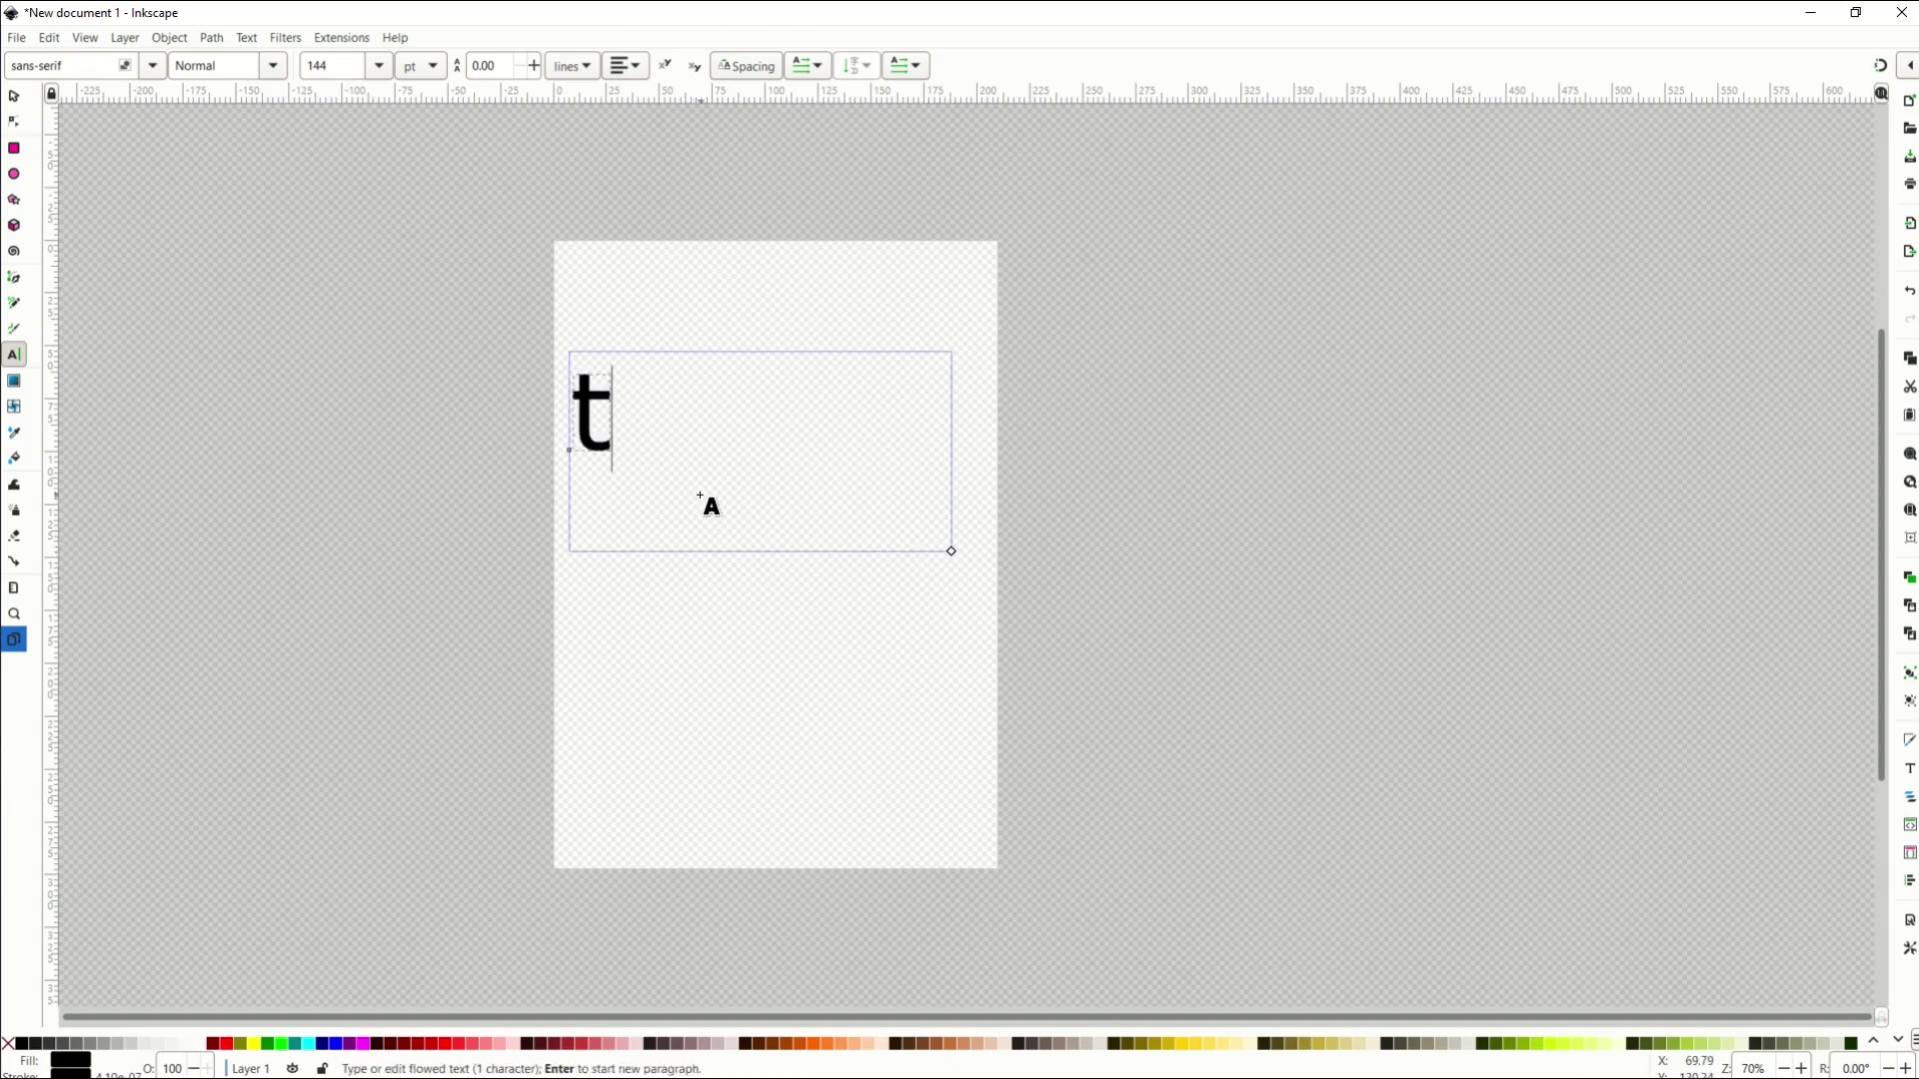
pyautogui.write('ext')
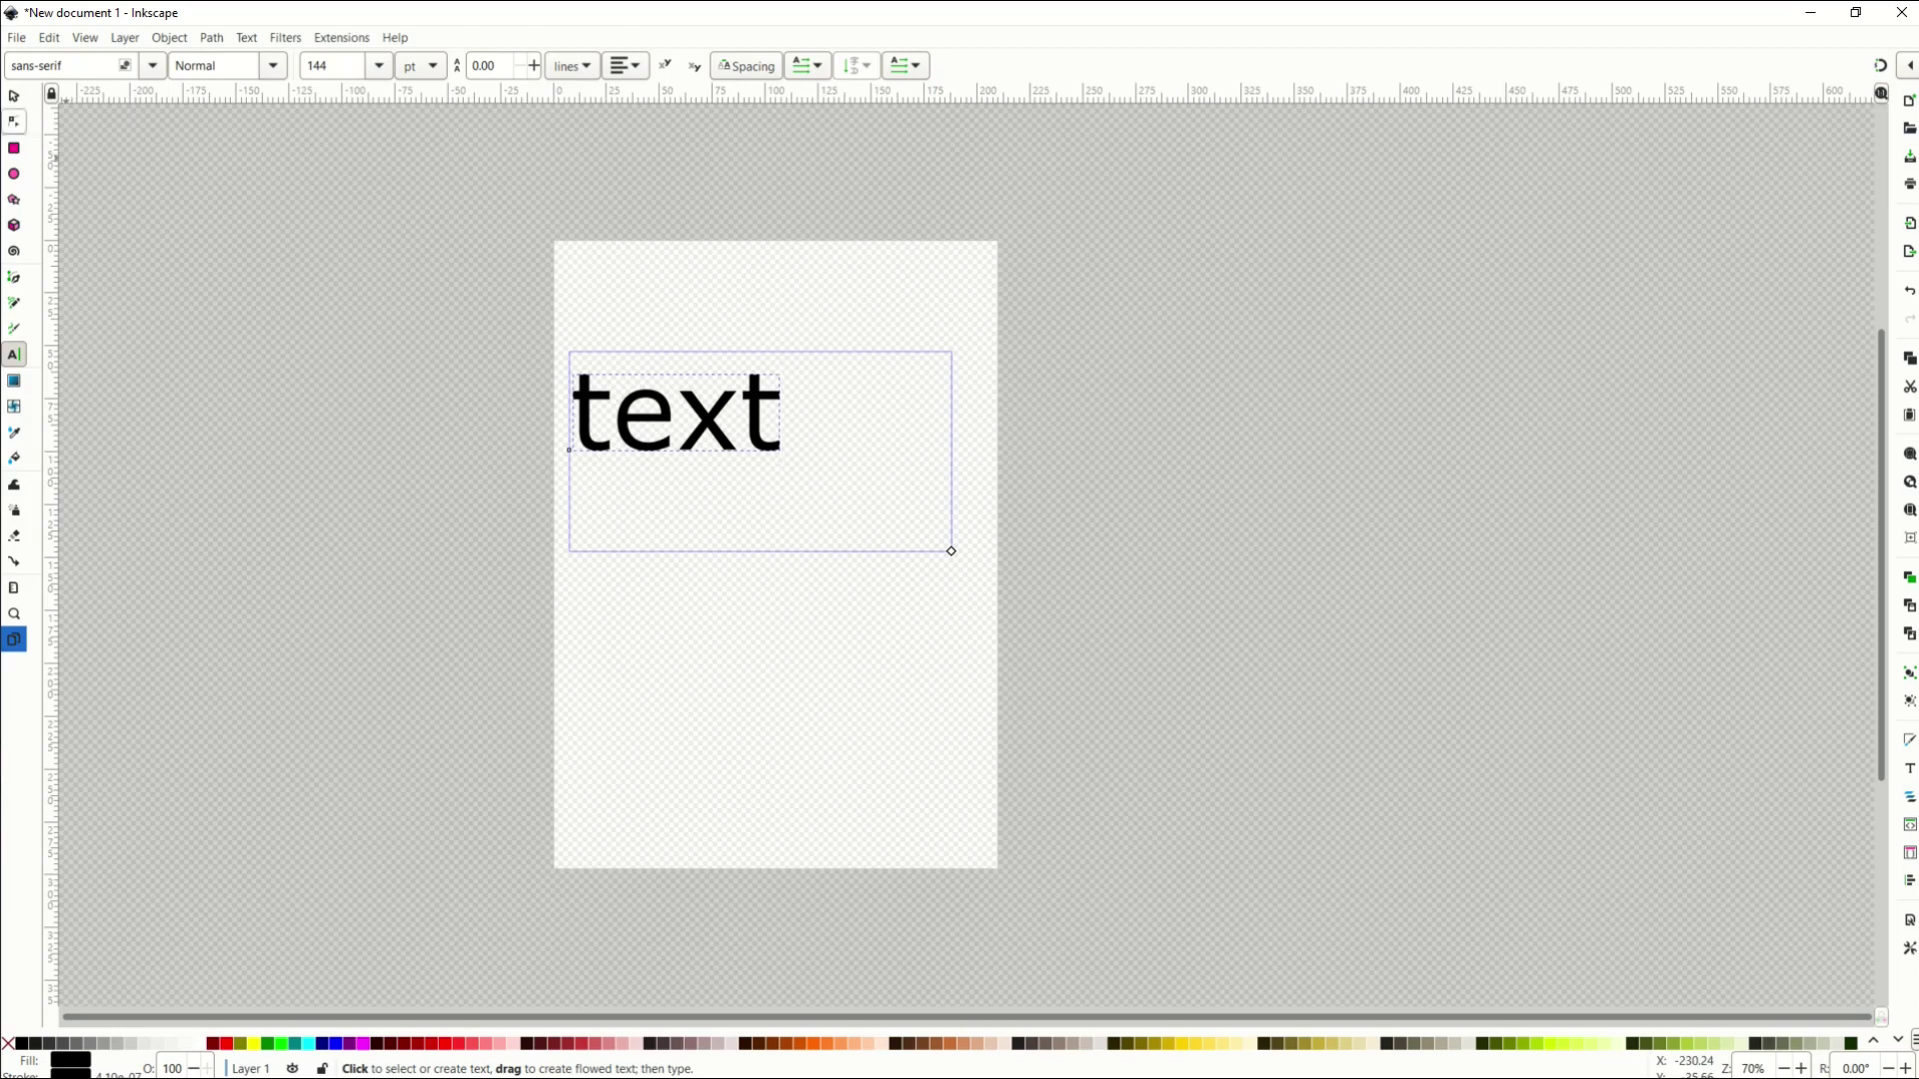
# - Scale 'text' proportionally to about 394 × 146 mm and place it at X -75.083, Y 53.539 mm
pyautogui.click(14, 97)
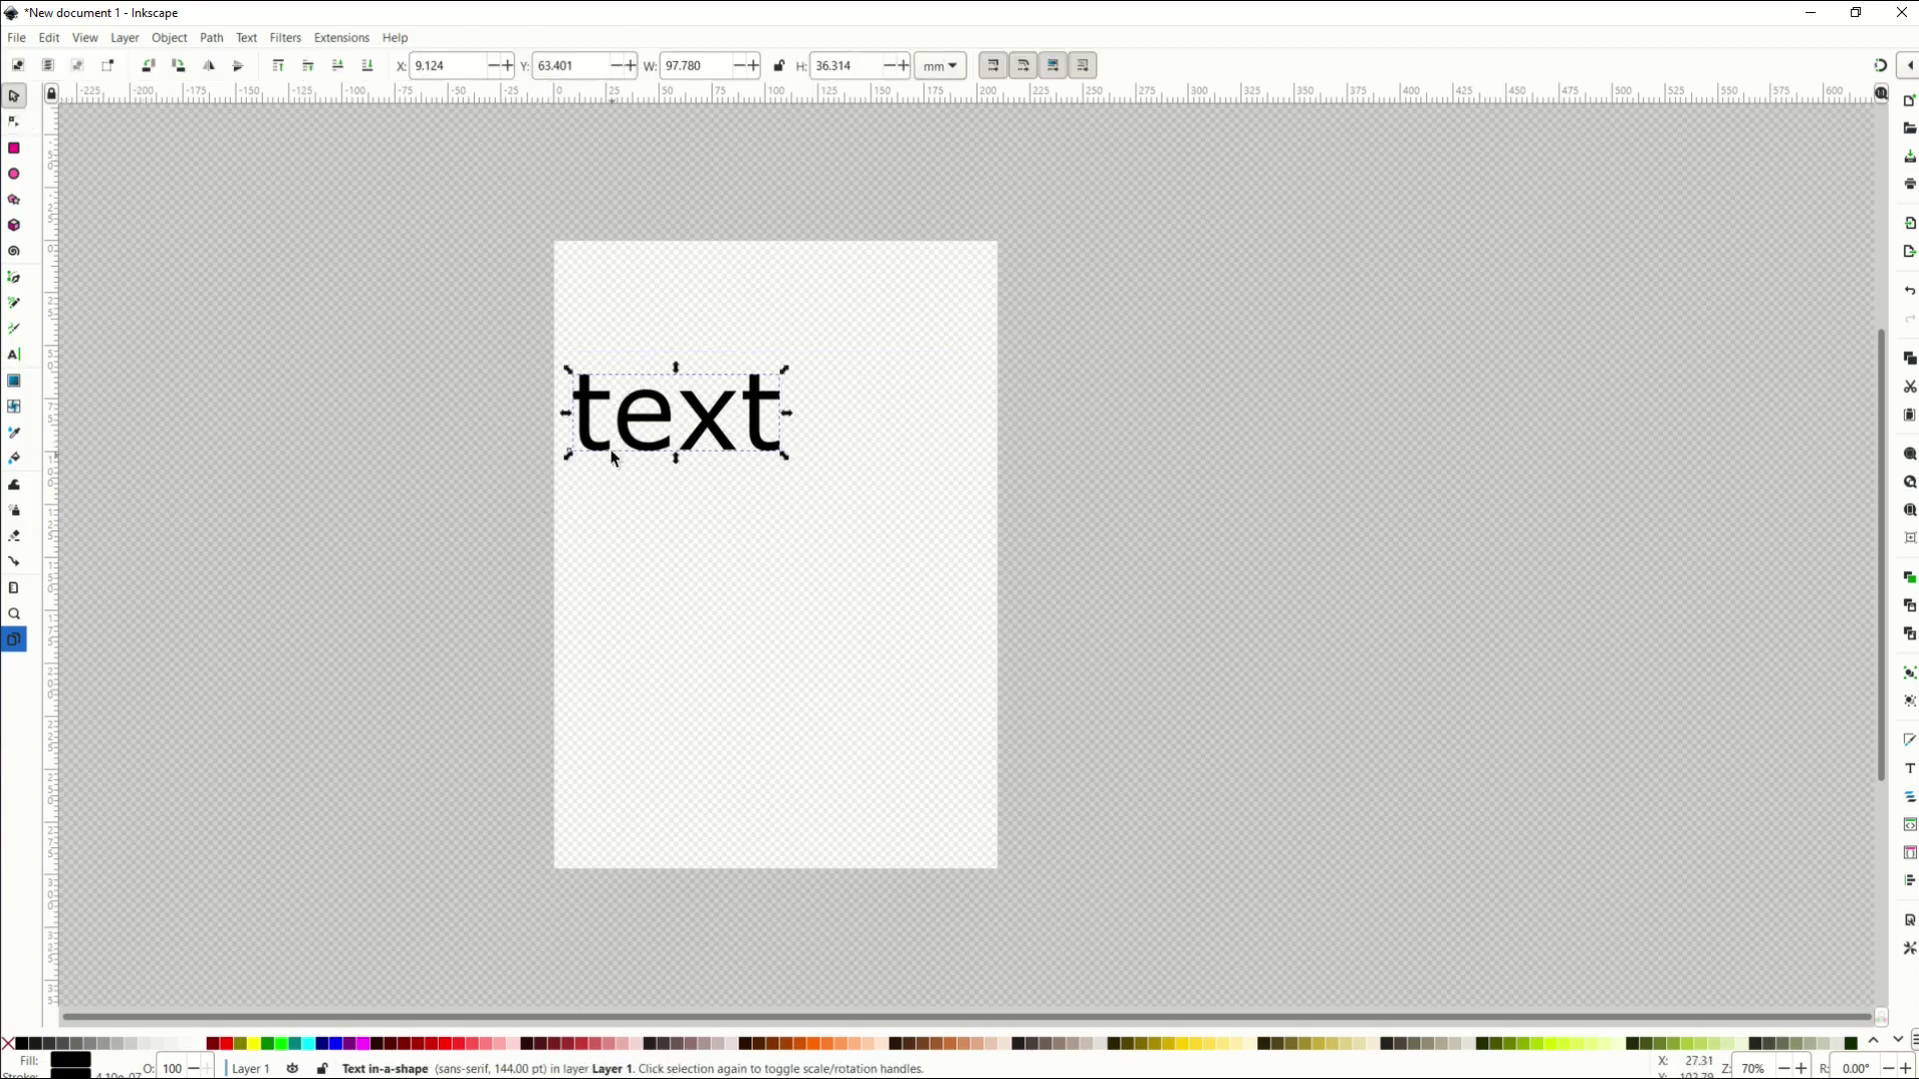
pyautogui.moveTo(640, 447); pyautogui.dragTo(706, 482)
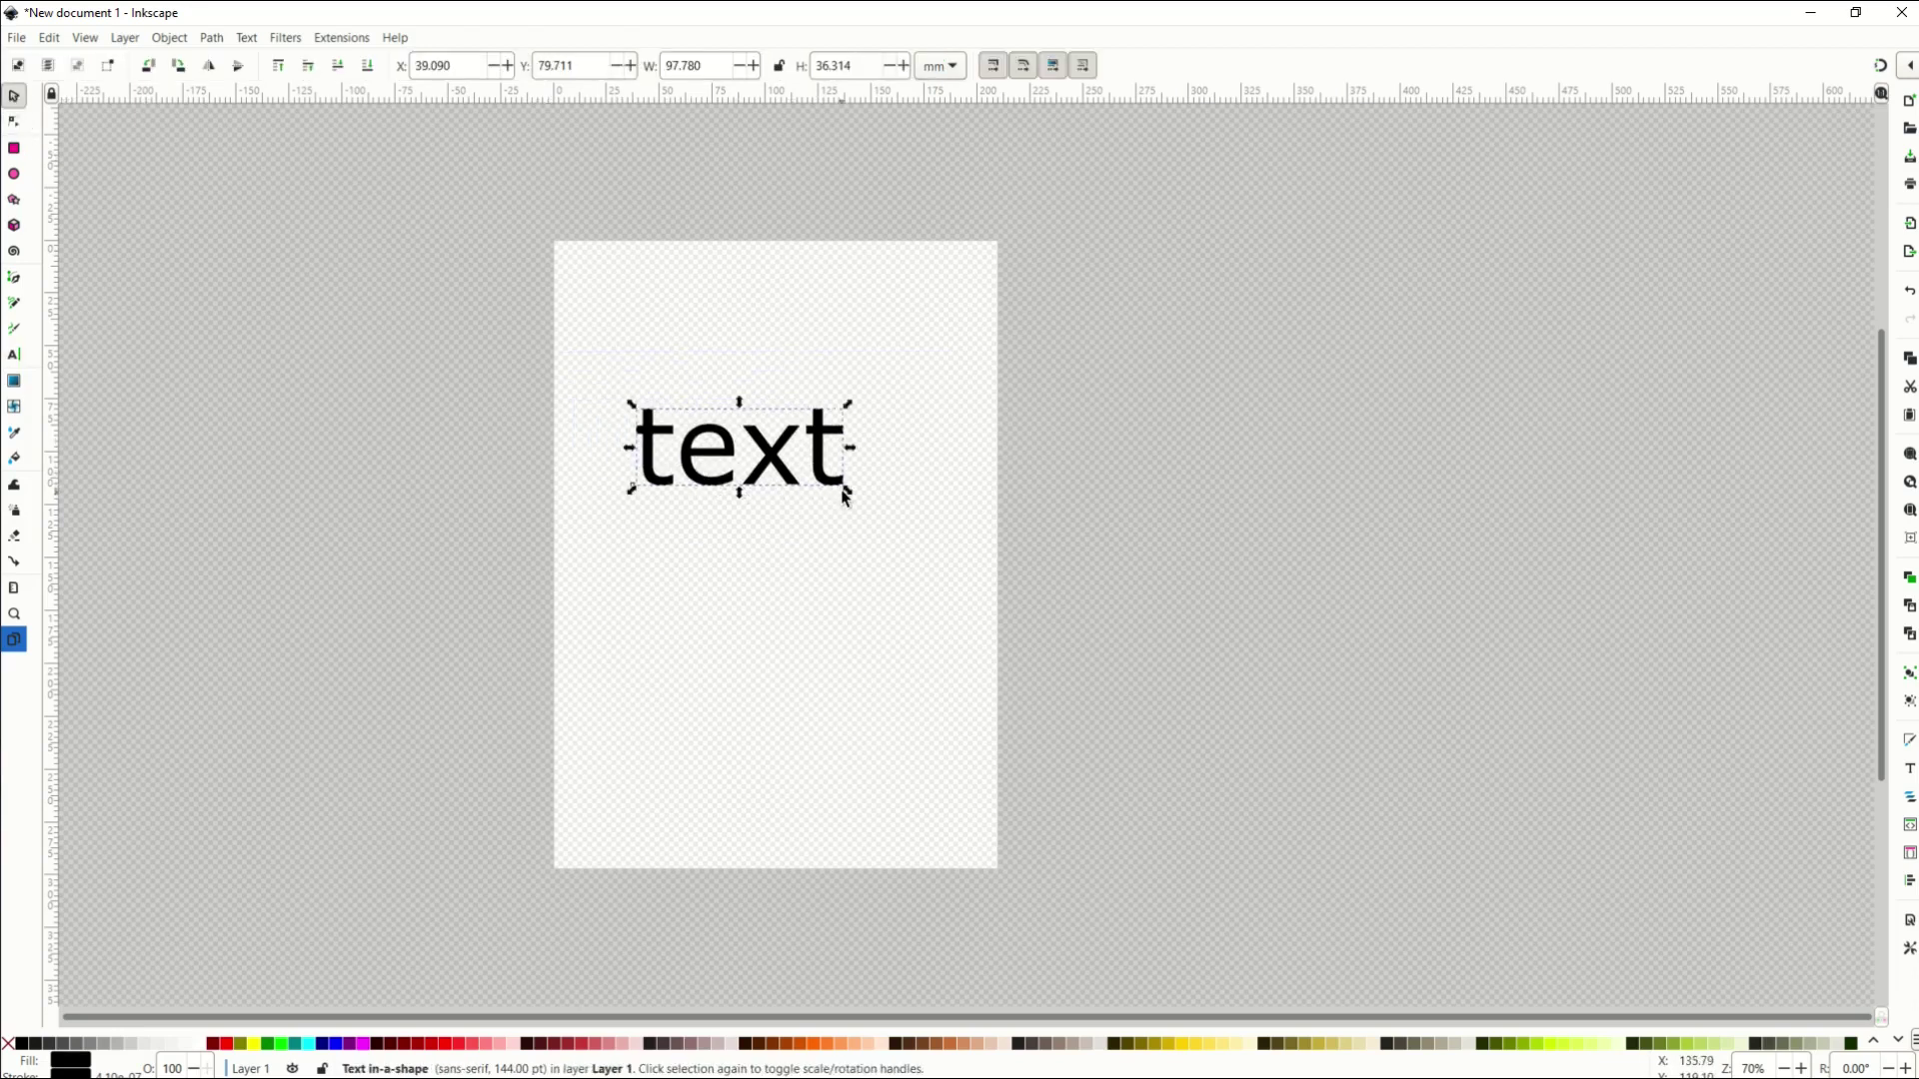
pyautogui.moveTo(845, 494); pyautogui.dragTo(789, 597)
pyautogui.hotkey('ctrl', 'z')
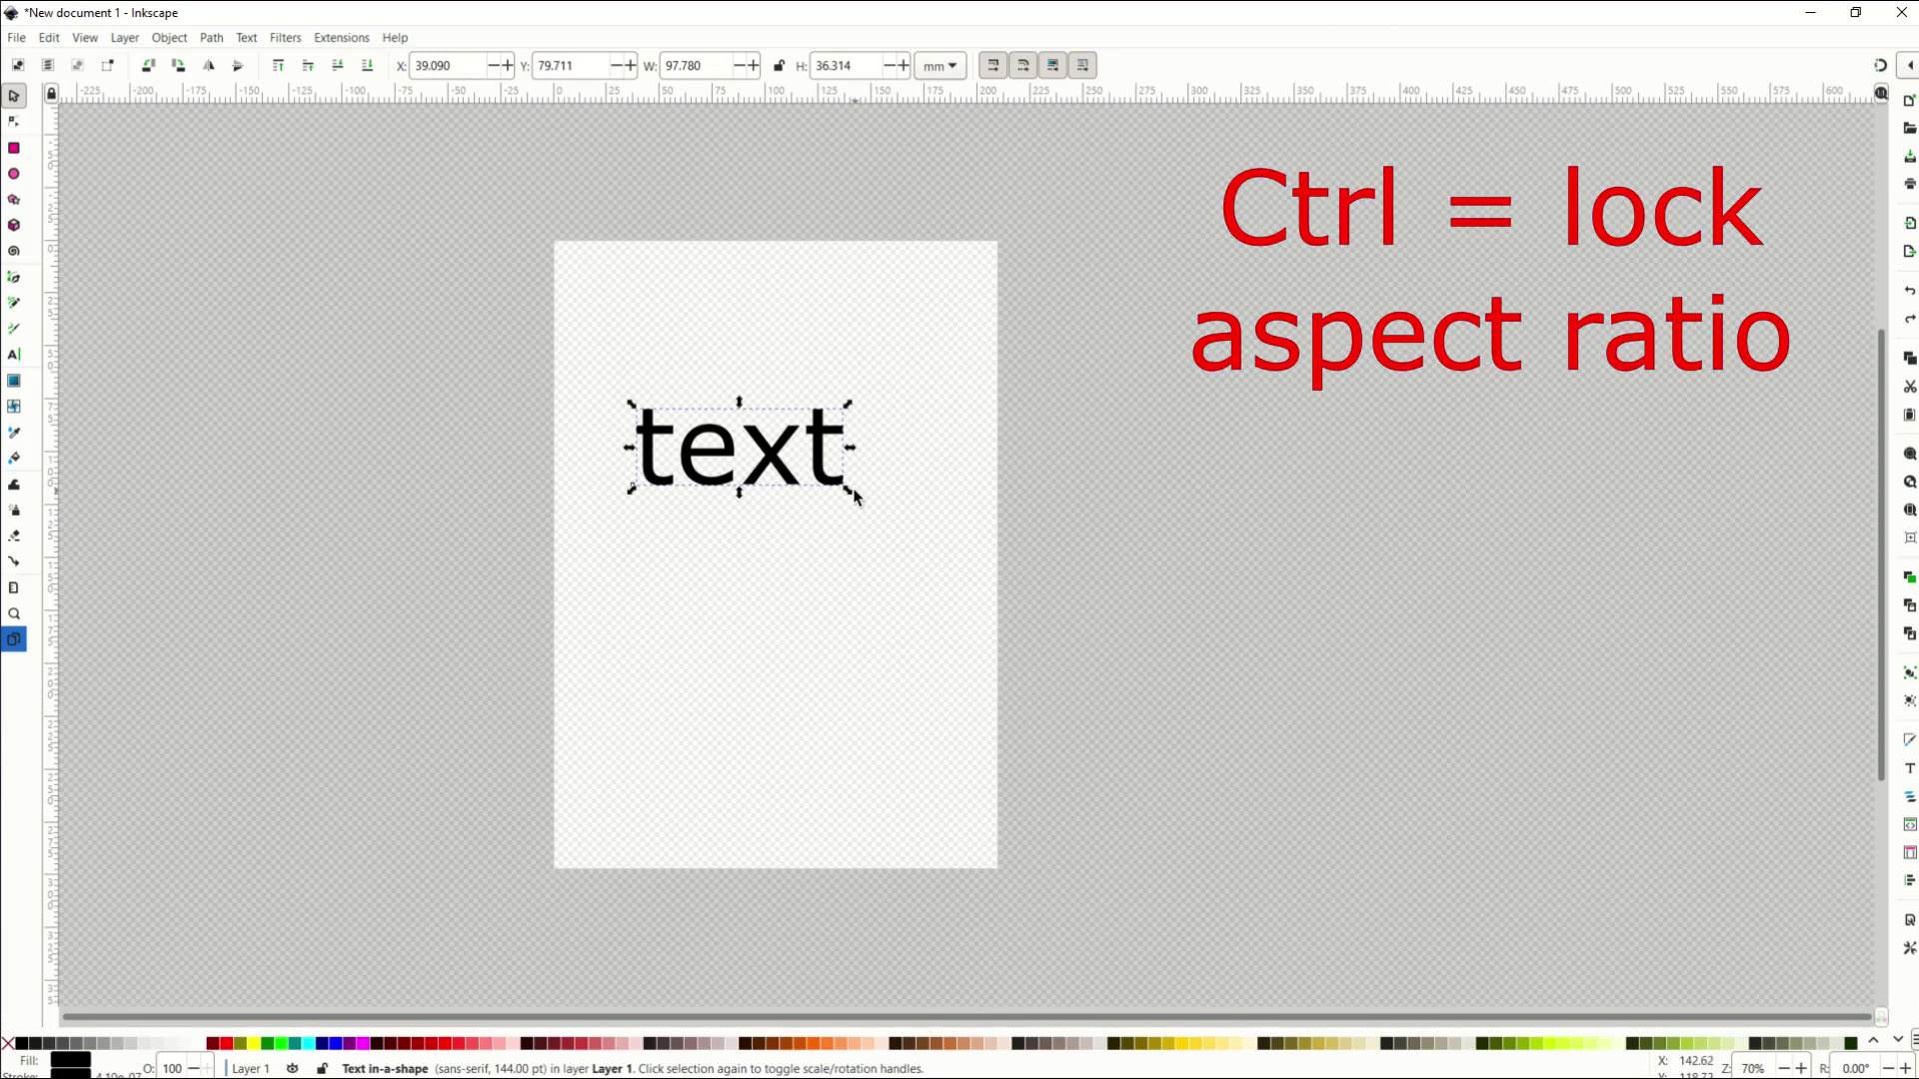
pyautogui.moveTo(849, 496); pyautogui.dragTo(1474, 757)
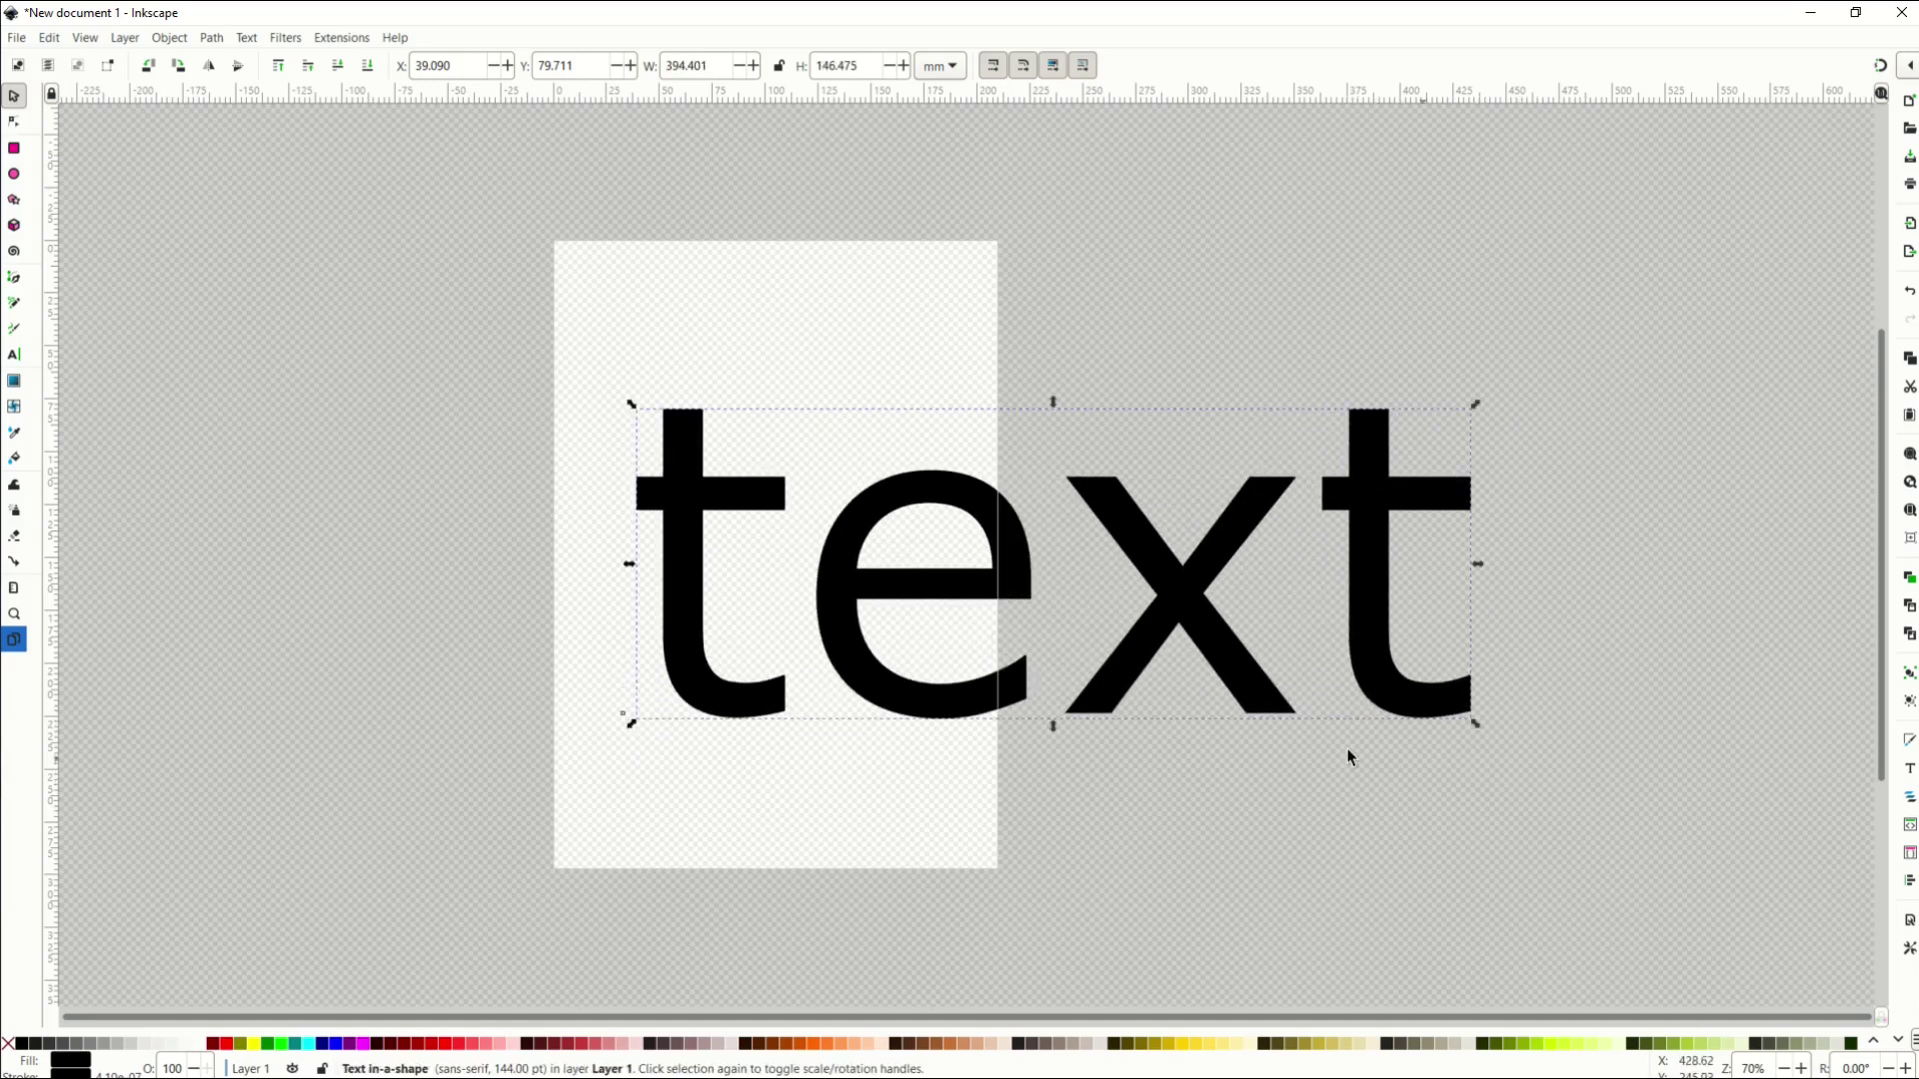
pyautogui.moveTo(956, 596); pyautogui.dragTo(708, 548)
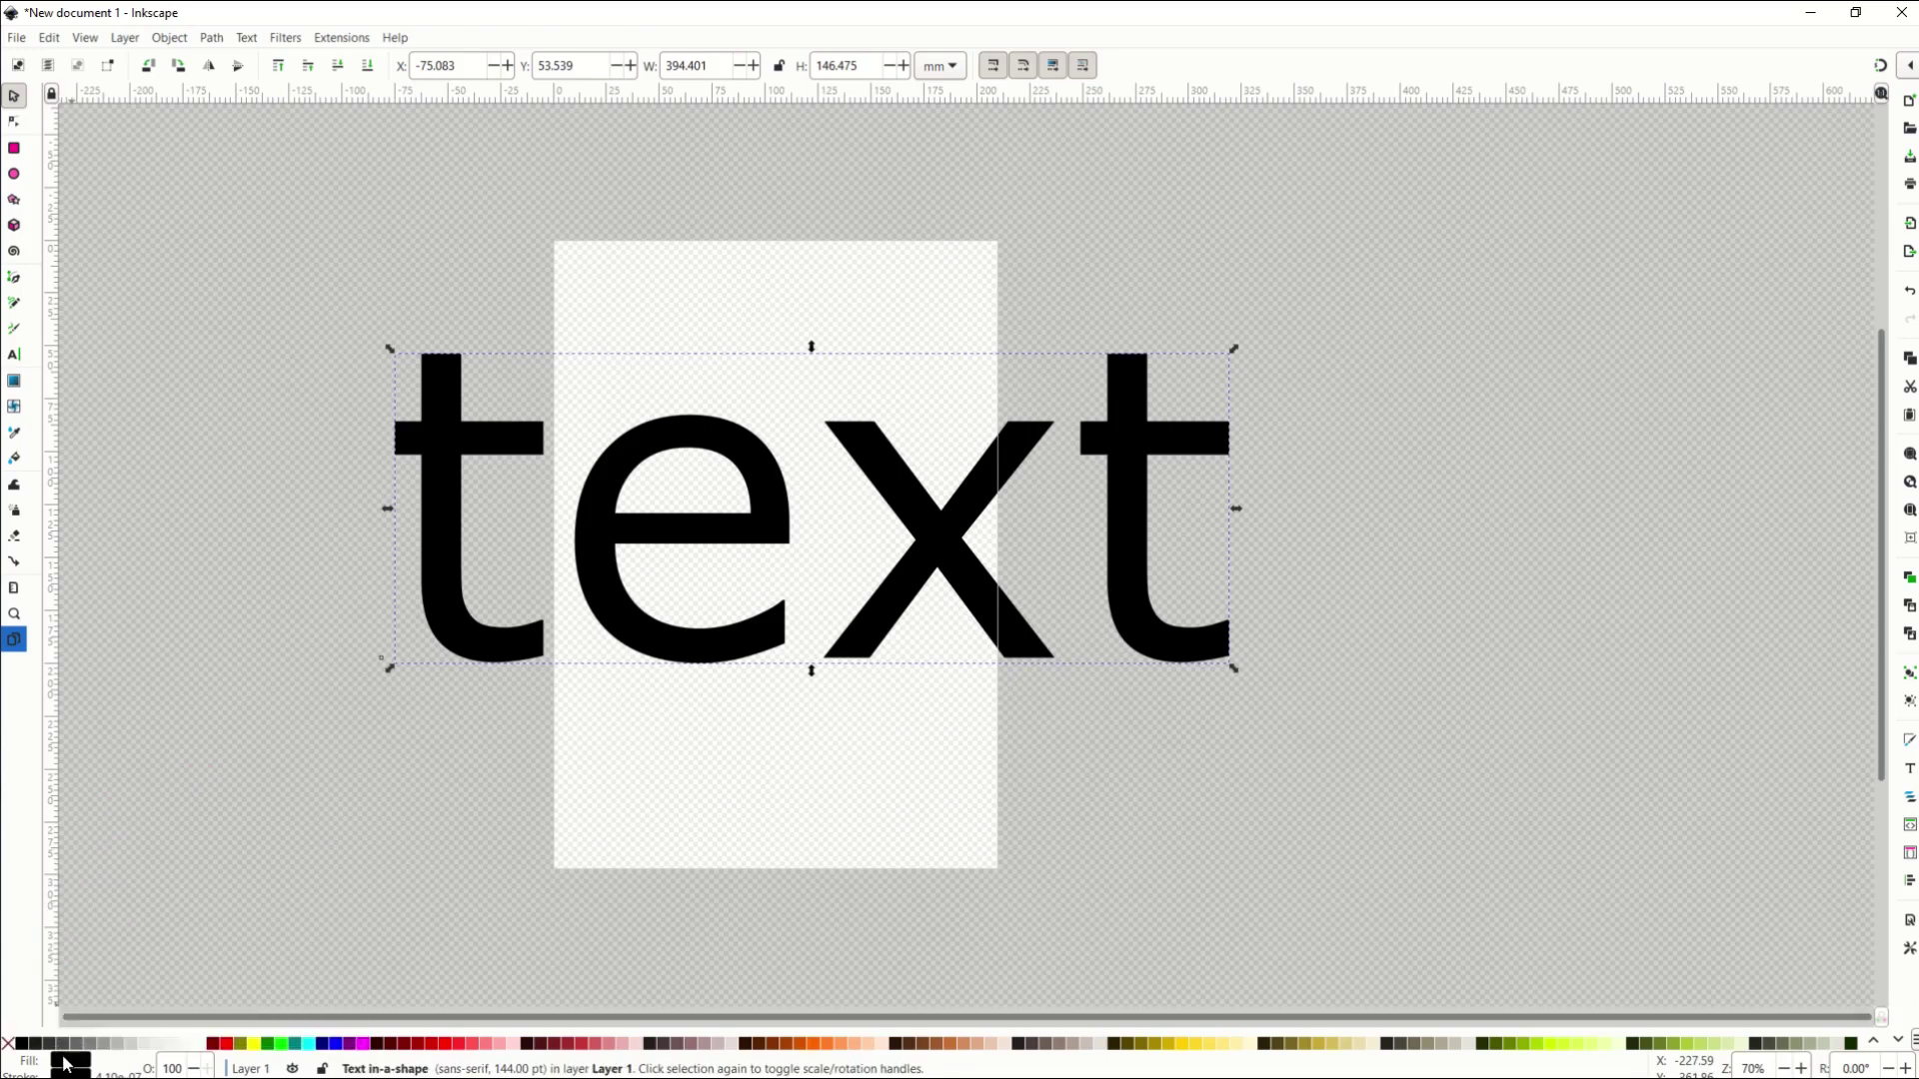
# - Give the text a bright violet flat fill, RGBA 8600ffff
pyautogui.hotkey('ctrl', 'shift', 'f')
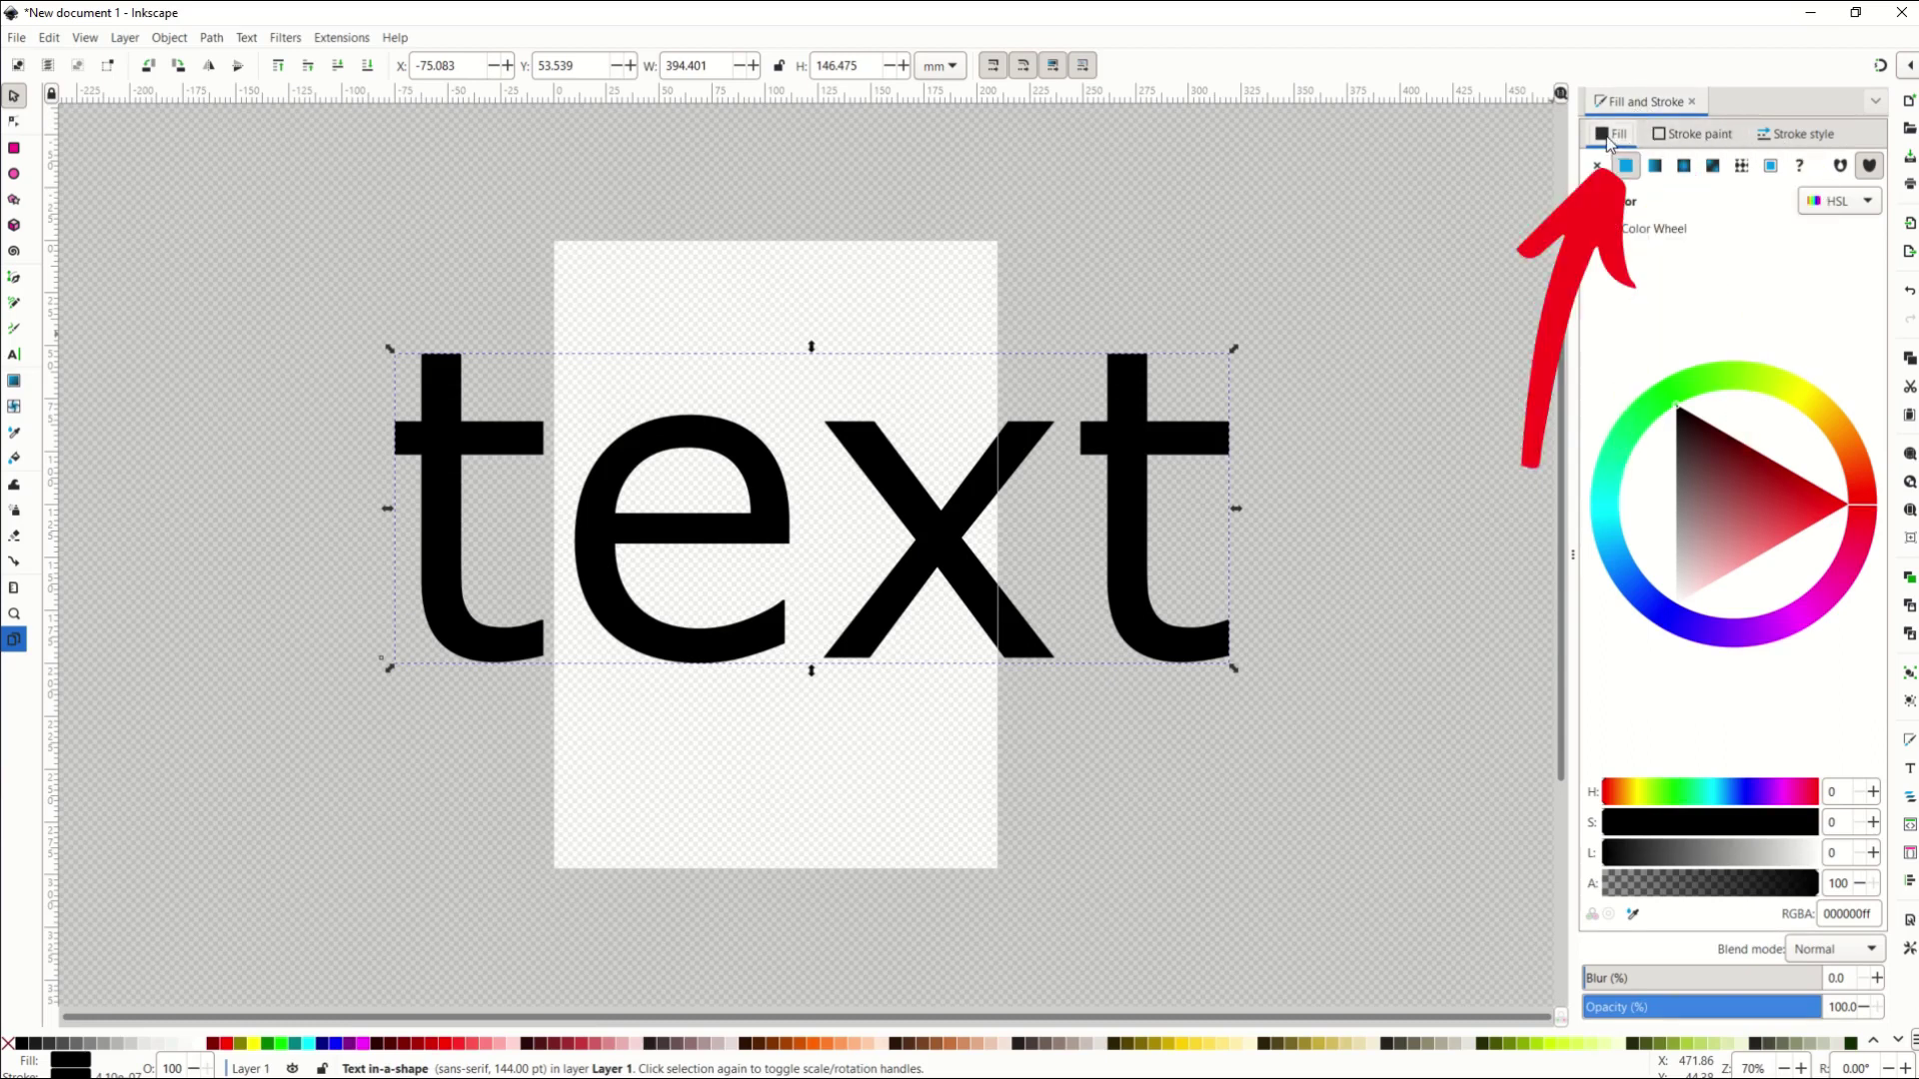
pyautogui.moveTo(1731, 448); pyautogui.dragTo(1740, 643)
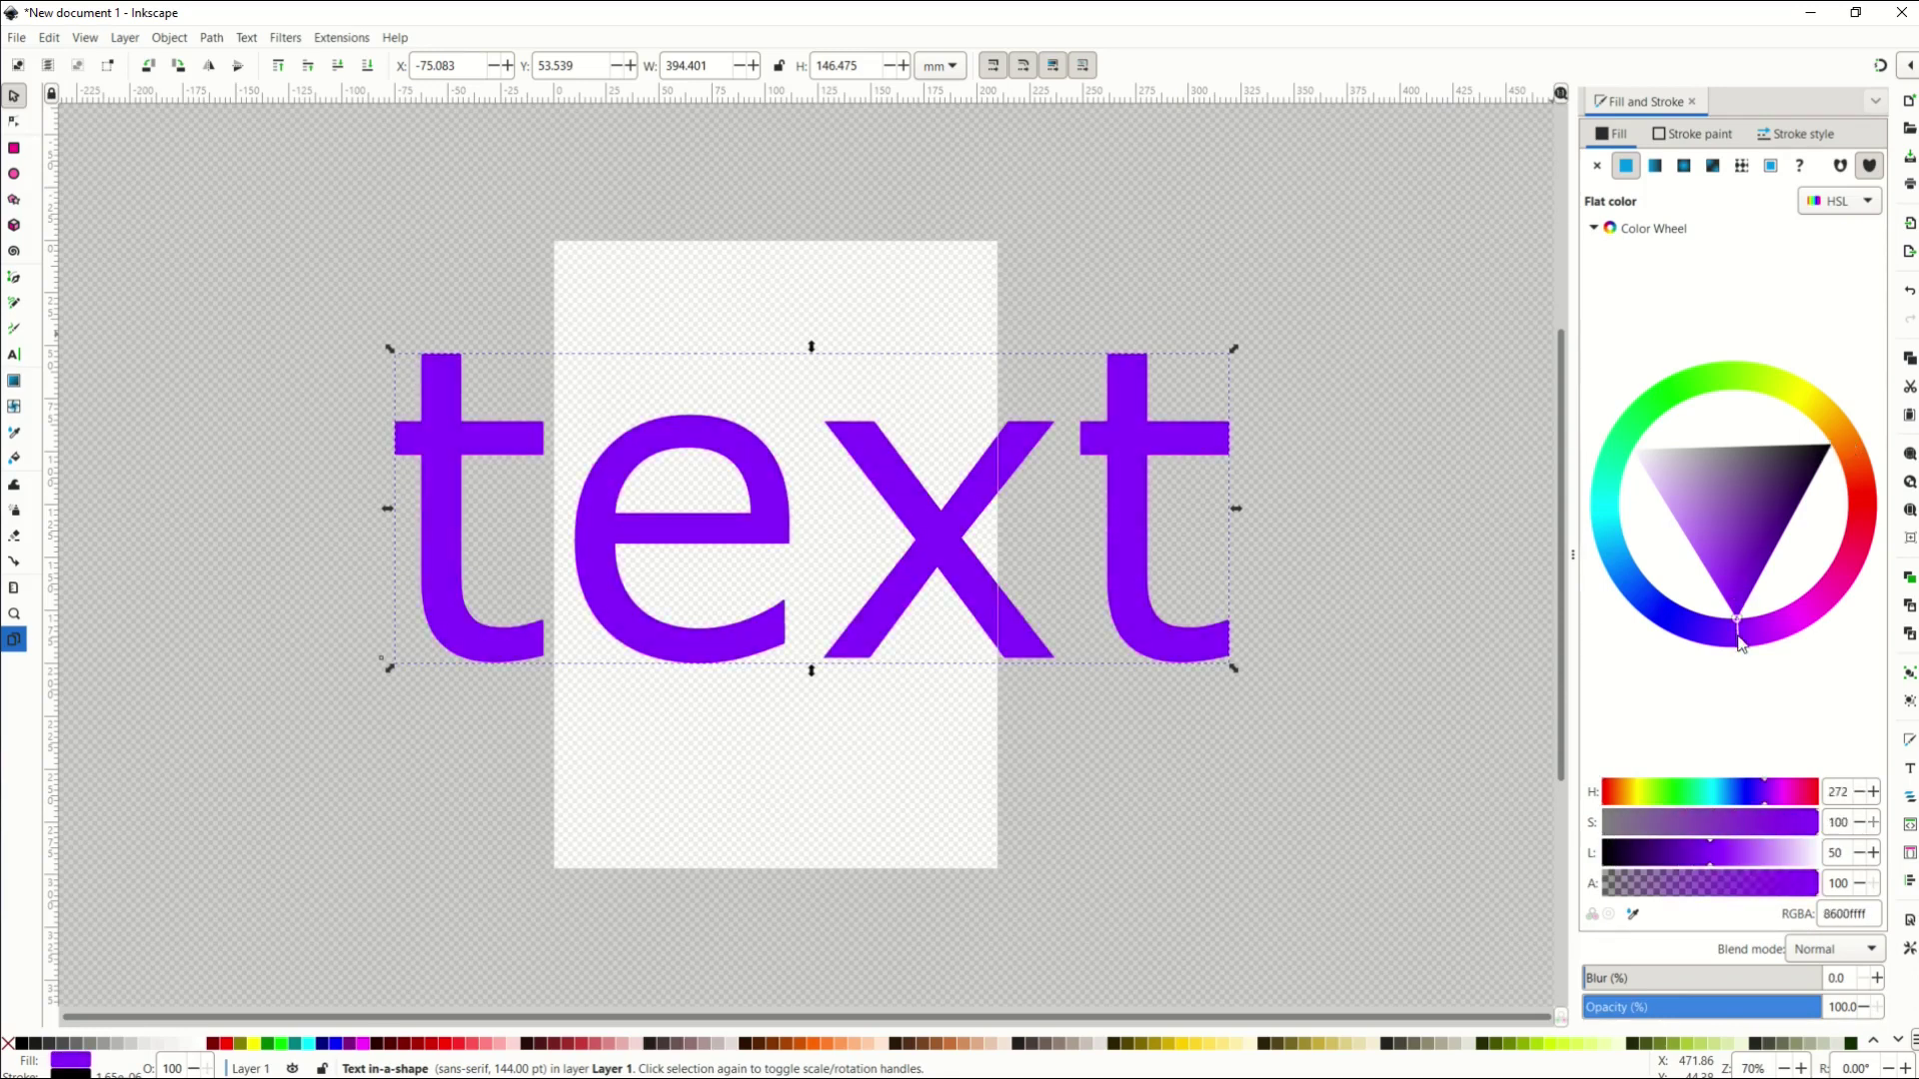
# - Give the text a red stroke (RGBA ff1600ff) and raise its width to about 3.4 mm
pyautogui.click(60, 1075)
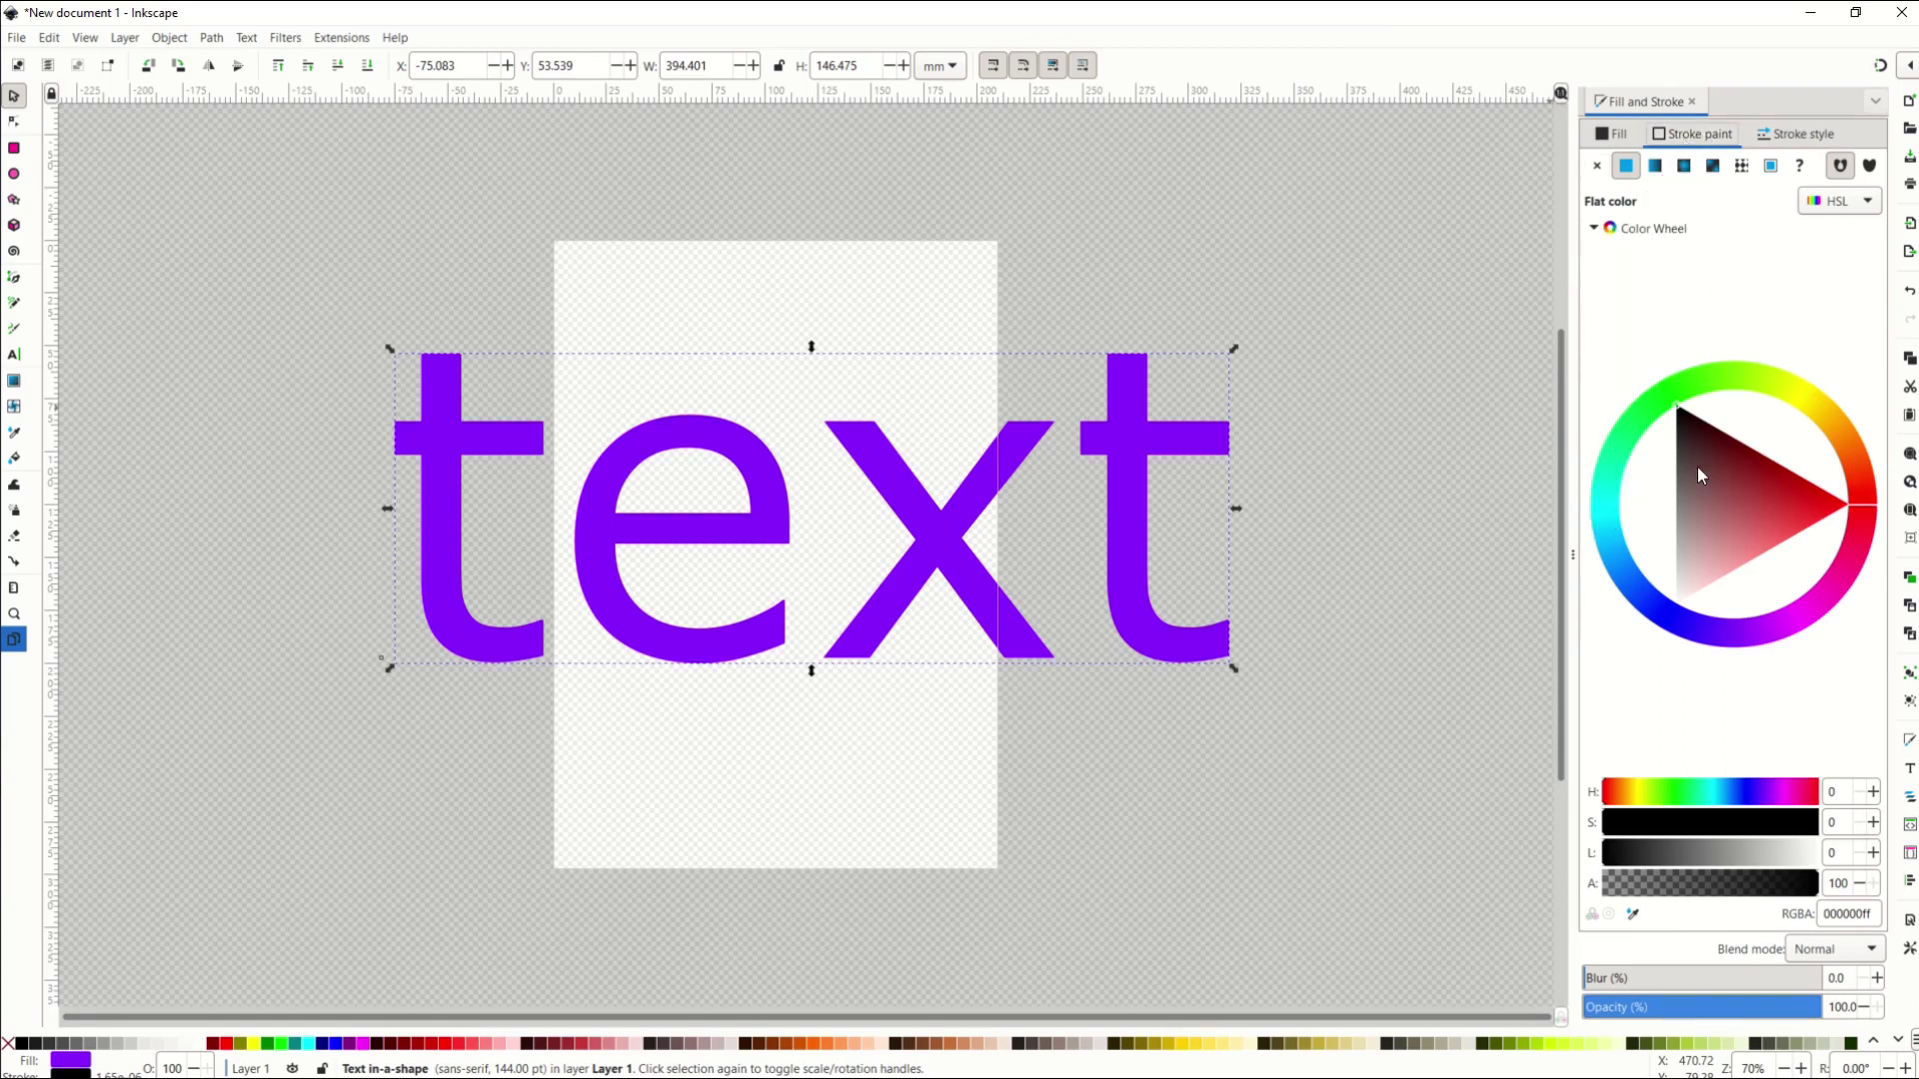
pyautogui.moveTo(1731, 483)
pyautogui.mouseDown()
pyautogui.moveTo(1858, 504)
pyautogui.moveTo(1821, 591)
pyautogui.moveTo(1674, 605)
pyautogui.moveTo(1640, 493)
pyautogui.moveTo(1718, 423)
pyautogui.moveTo(1800, 427)
pyautogui.moveTo(1814, 480)
pyautogui.moveTo(1809, 535)
pyautogui.moveTo(1751, 564)
pyautogui.moveTo(1831, 520)
pyautogui.moveTo(1842, 489)
pyautogui.mouseUp()
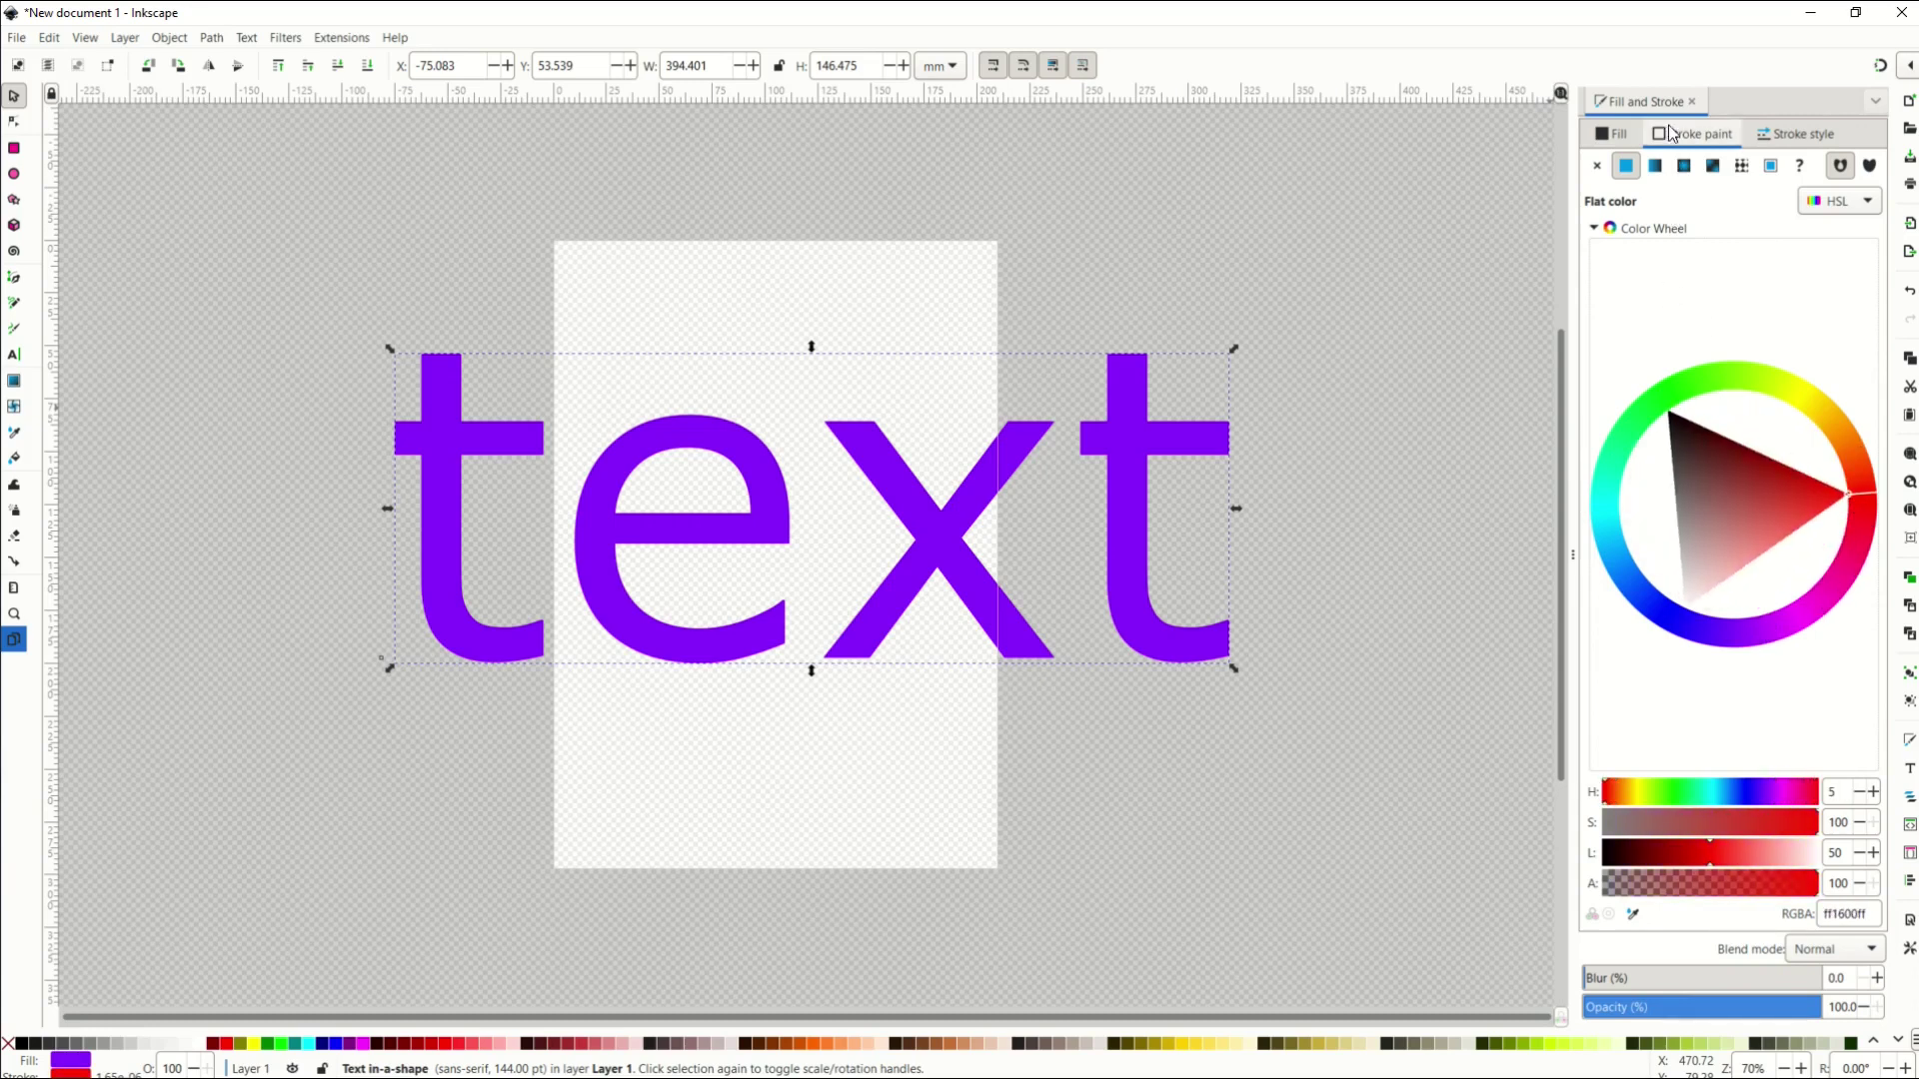
pyautogui.click(1802, 136)
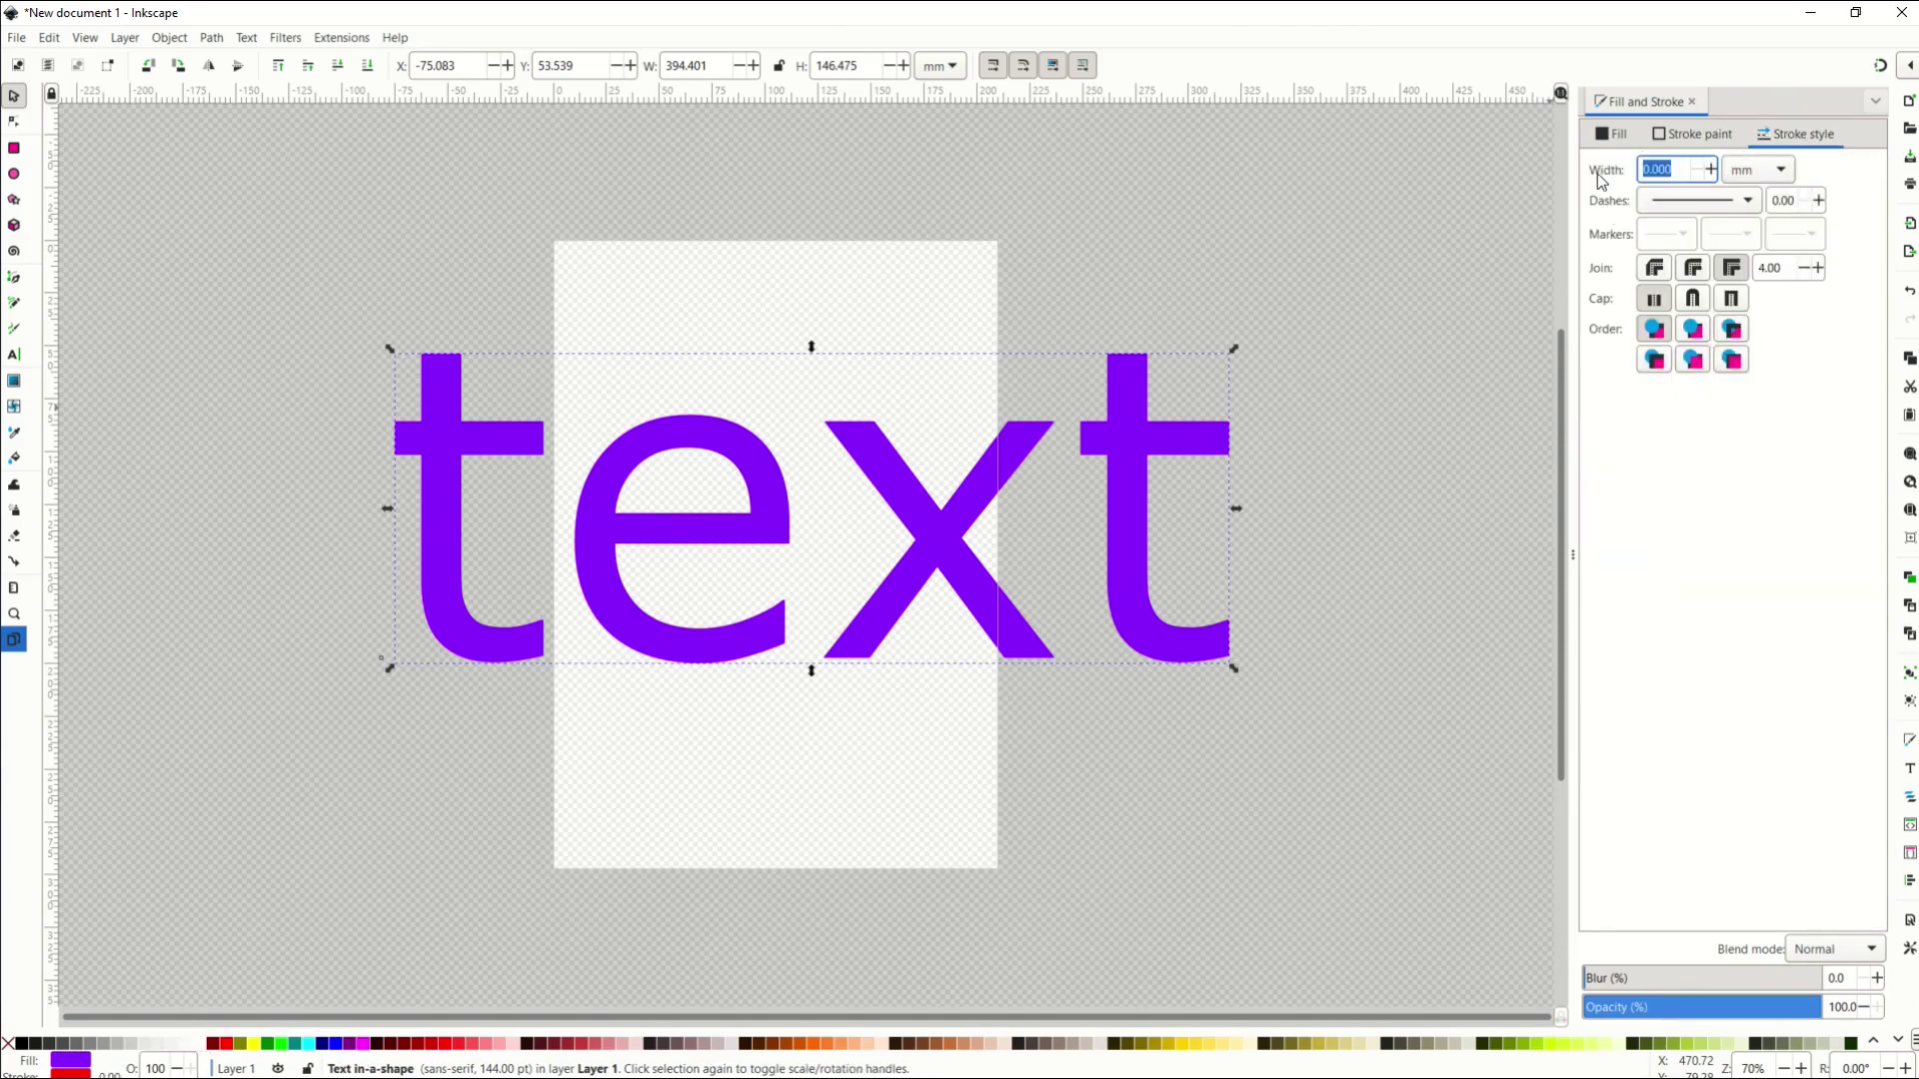
pyautogui.click(1712, 174)
pyautogui.moveTo(1713, 176); pyautogui.dragTo(1713, 178)
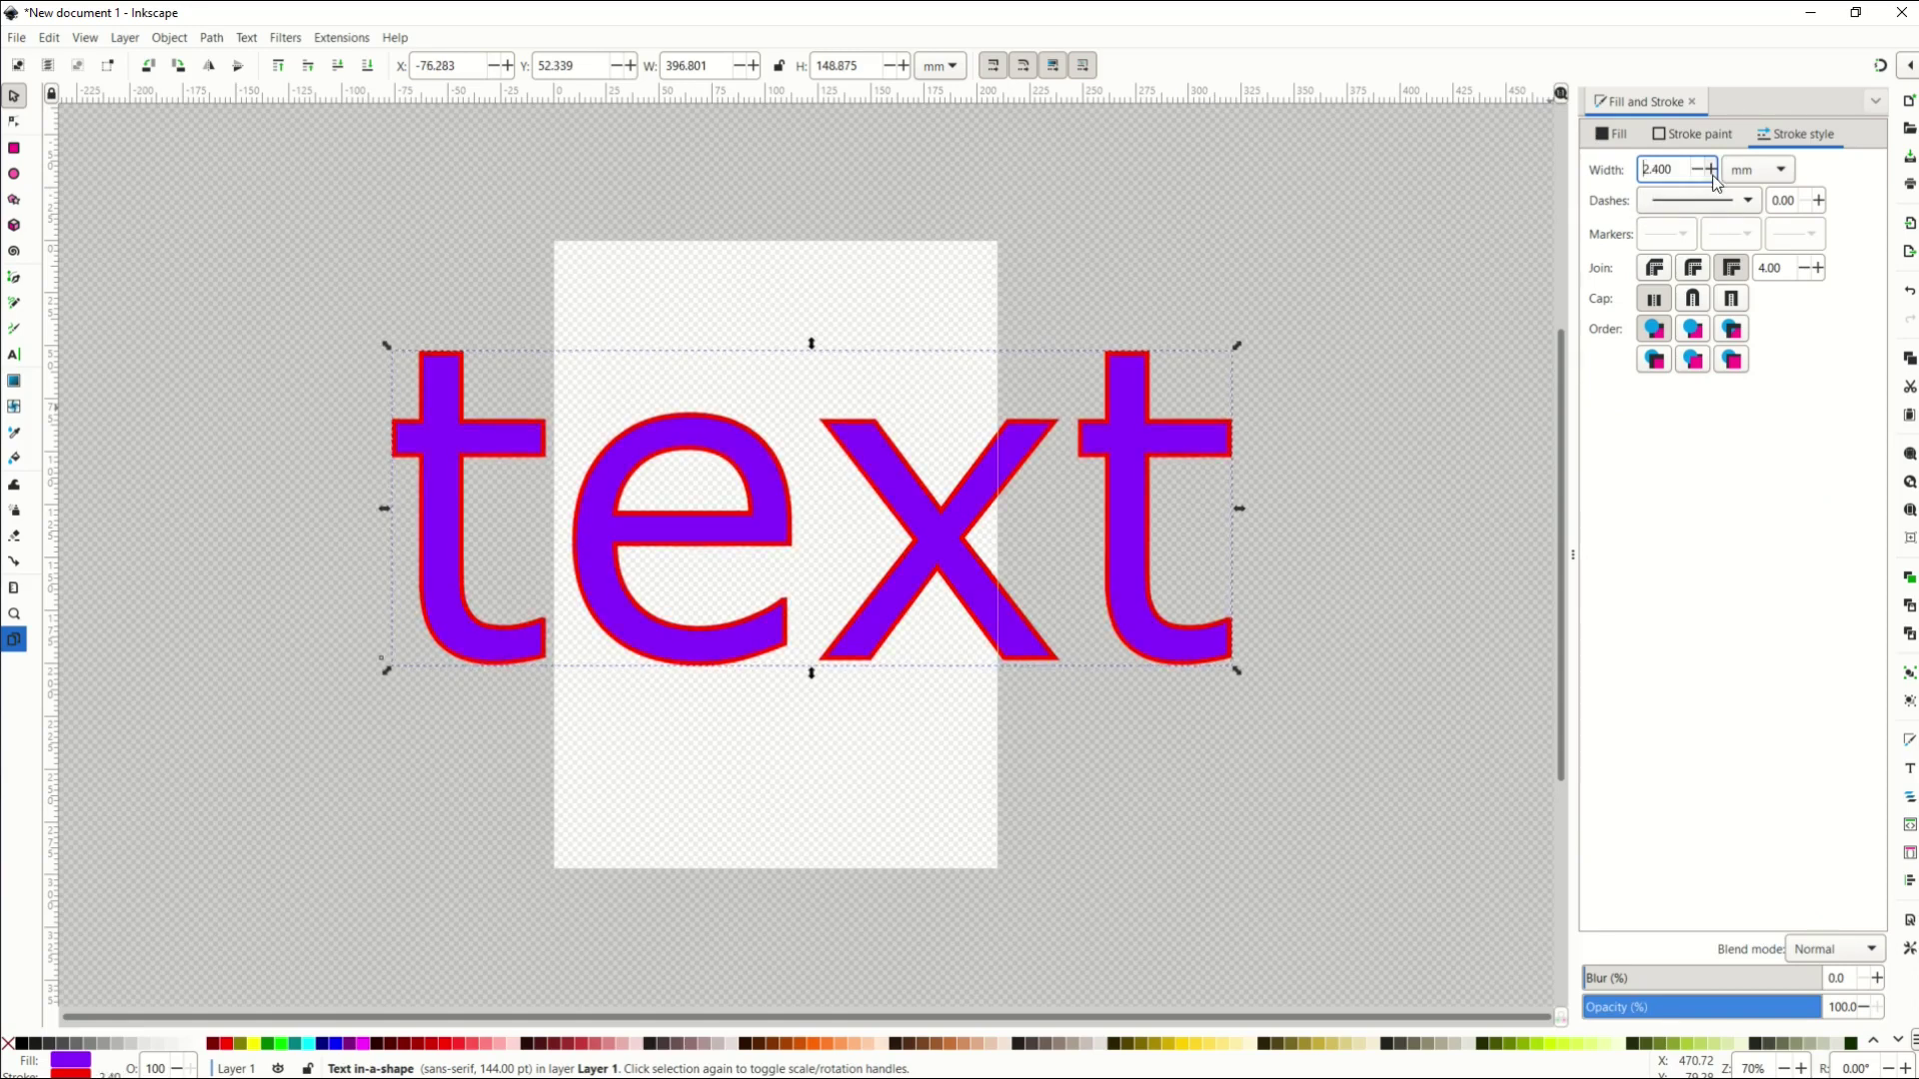
pyautogui.click(1712, 170)
pyautogui.click(1713, 170)
pyautogui.click(1712, 170)
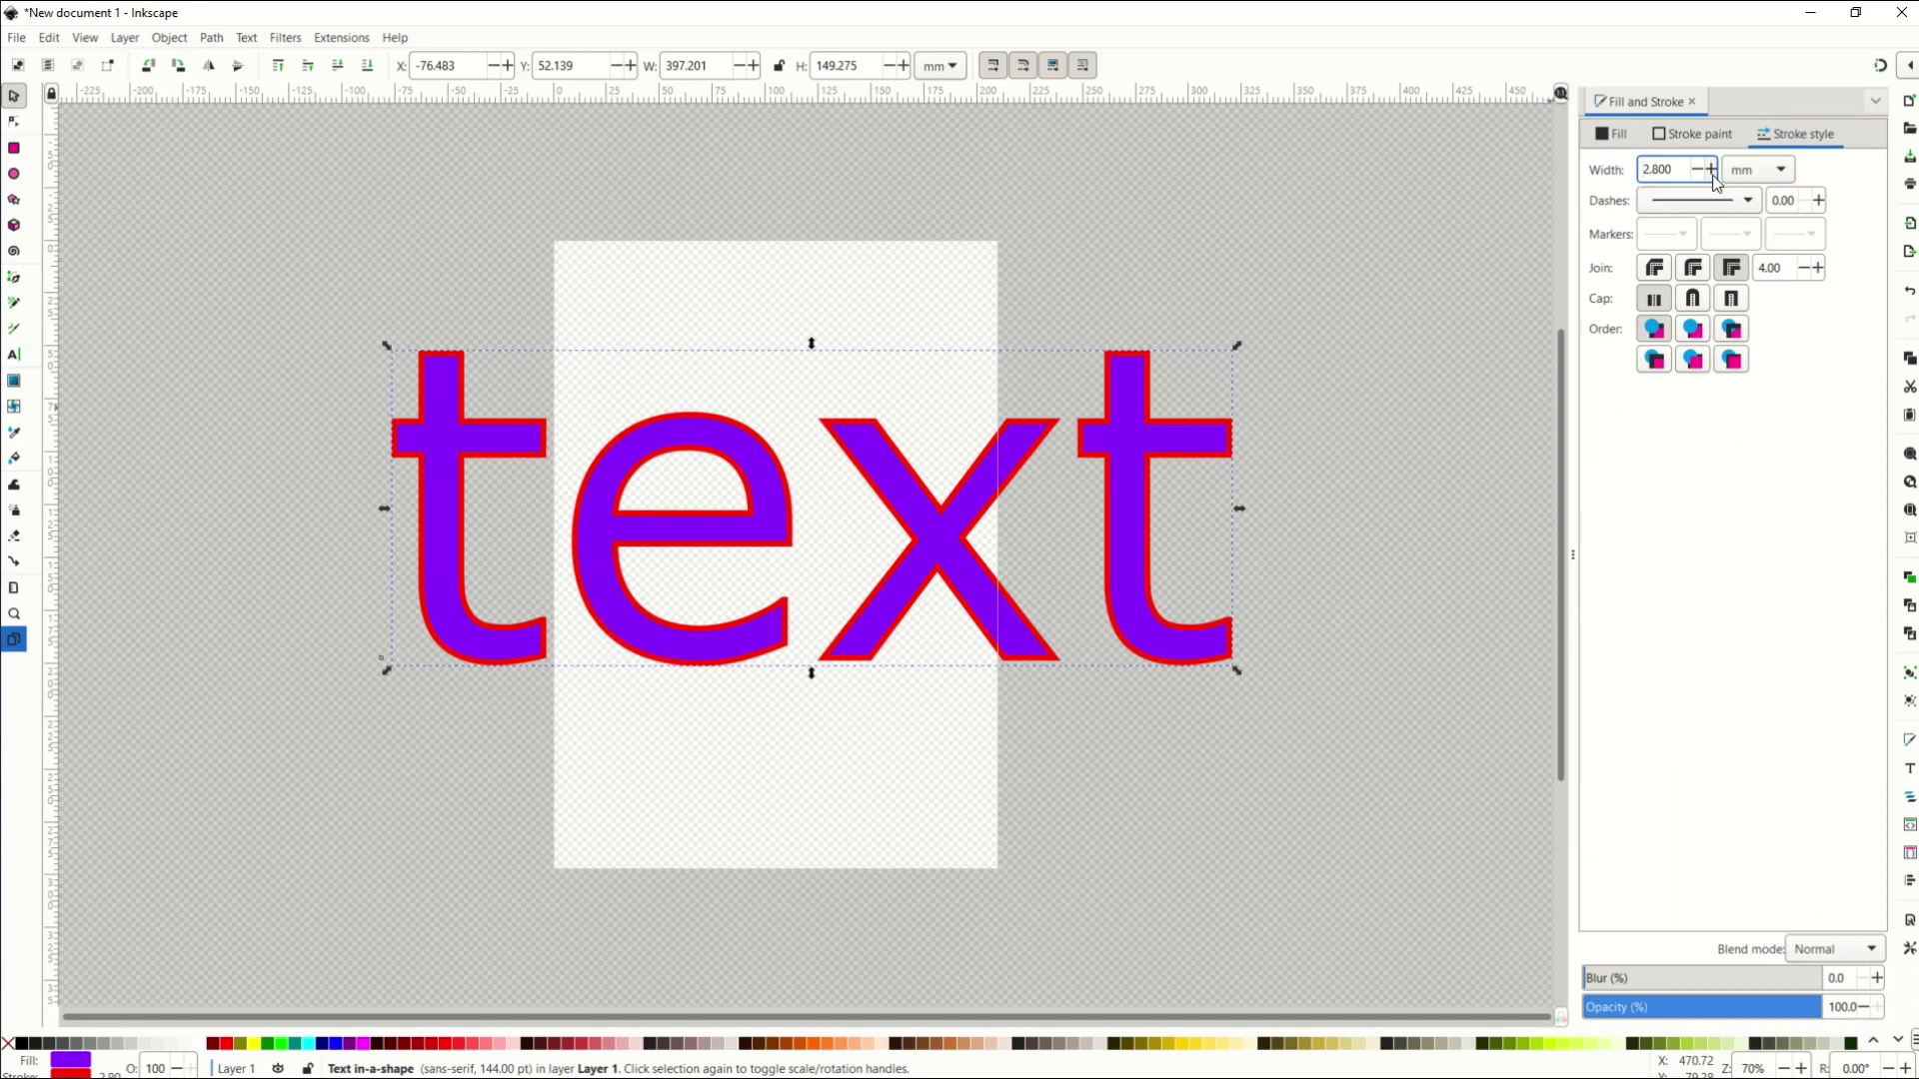
pyautogui.click(1712, 170)
pyautogui.click(1712, 170)
pyautogui.click(1713, 170)
pyautogui.click(1712, 170)
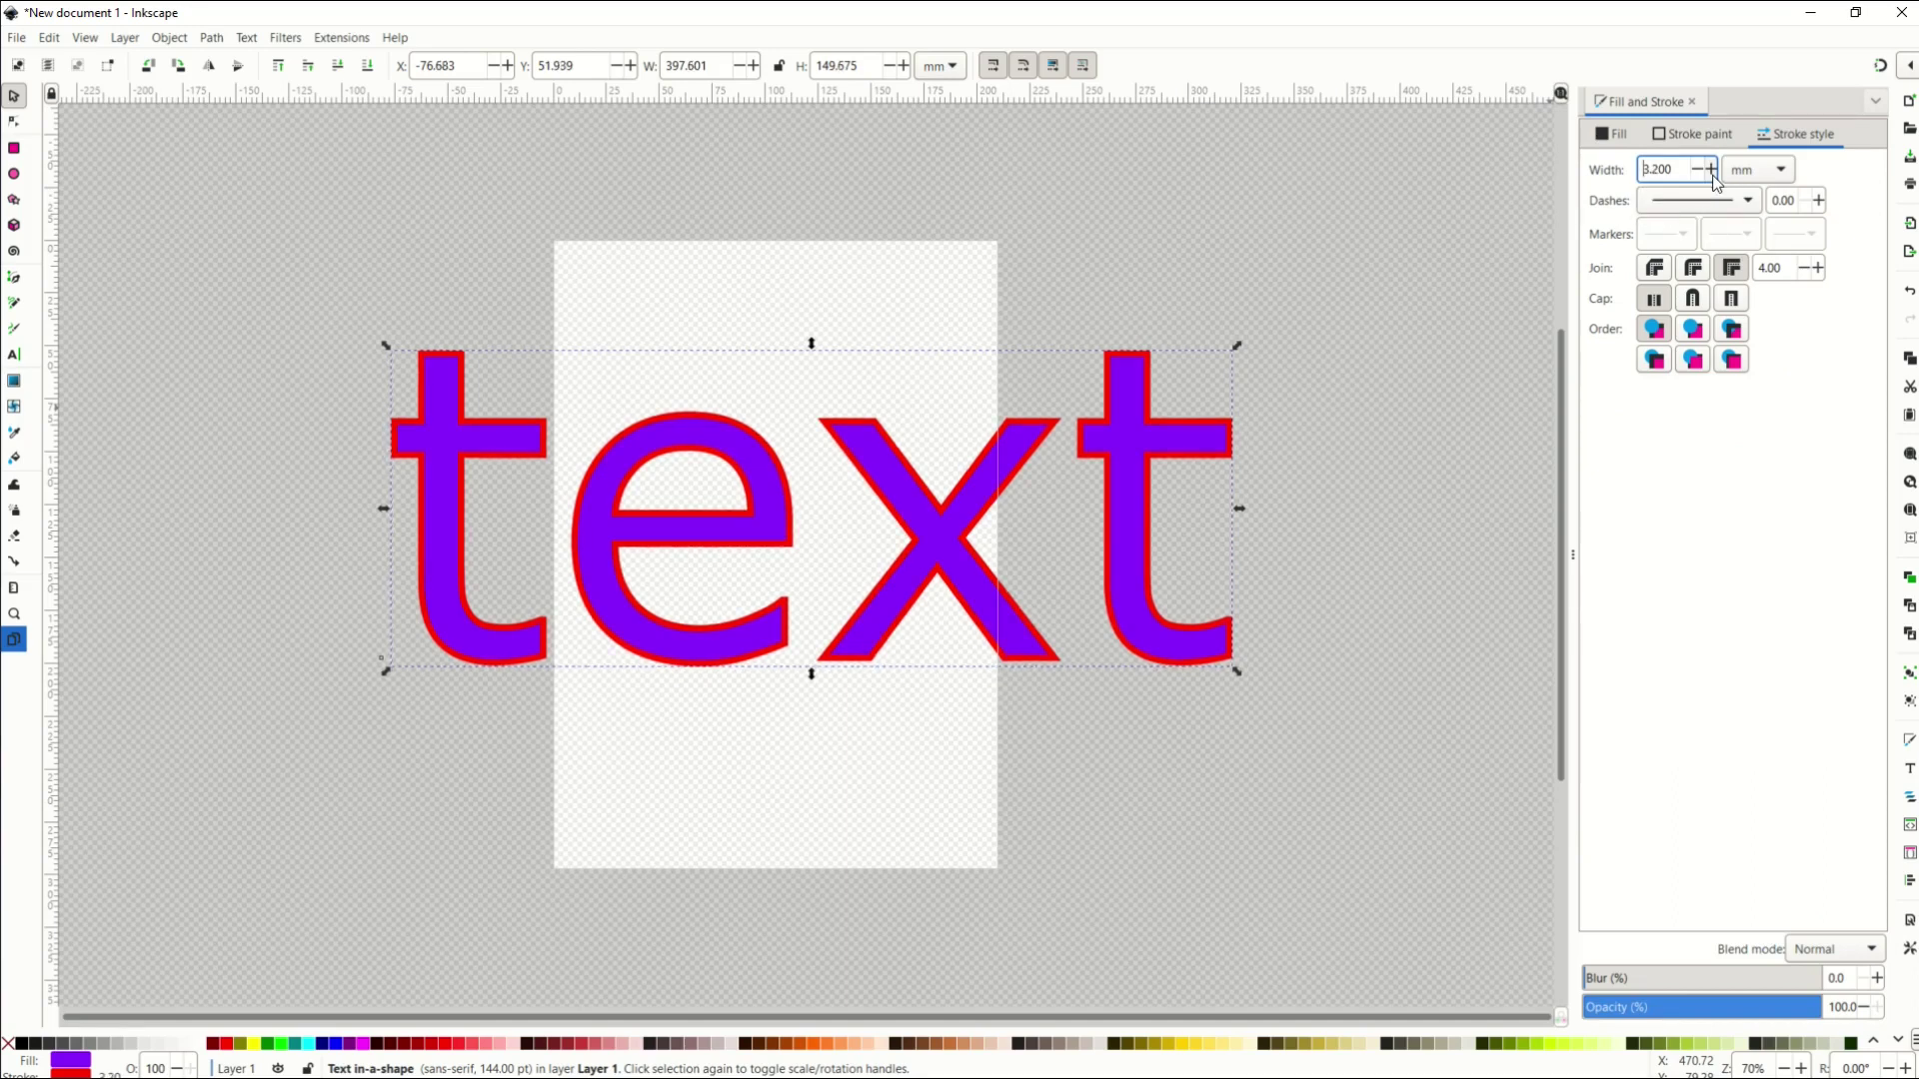
pyautogui.click(1712, 170)
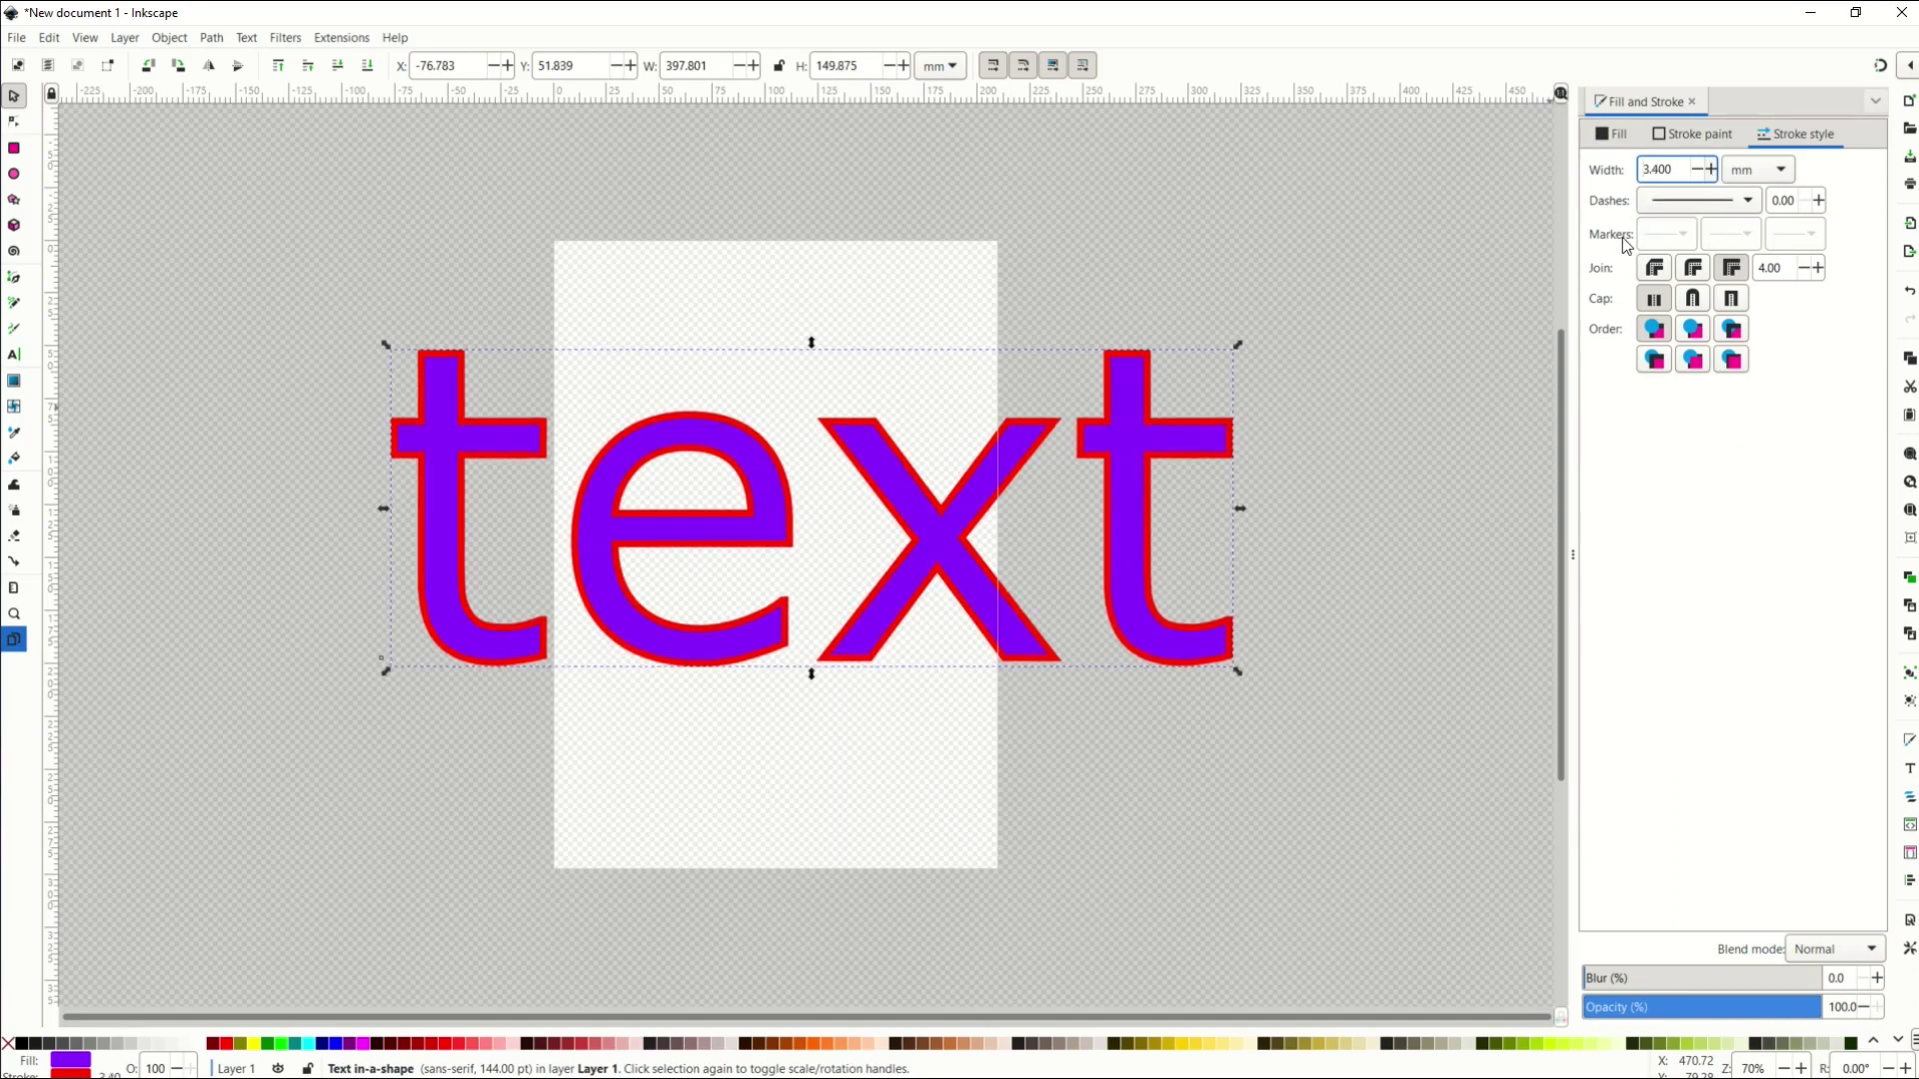
# - Set the text fill to black and the stroke to magenta RGBA c200a6ff, then deselect
pyautogui.click(1784, 142)
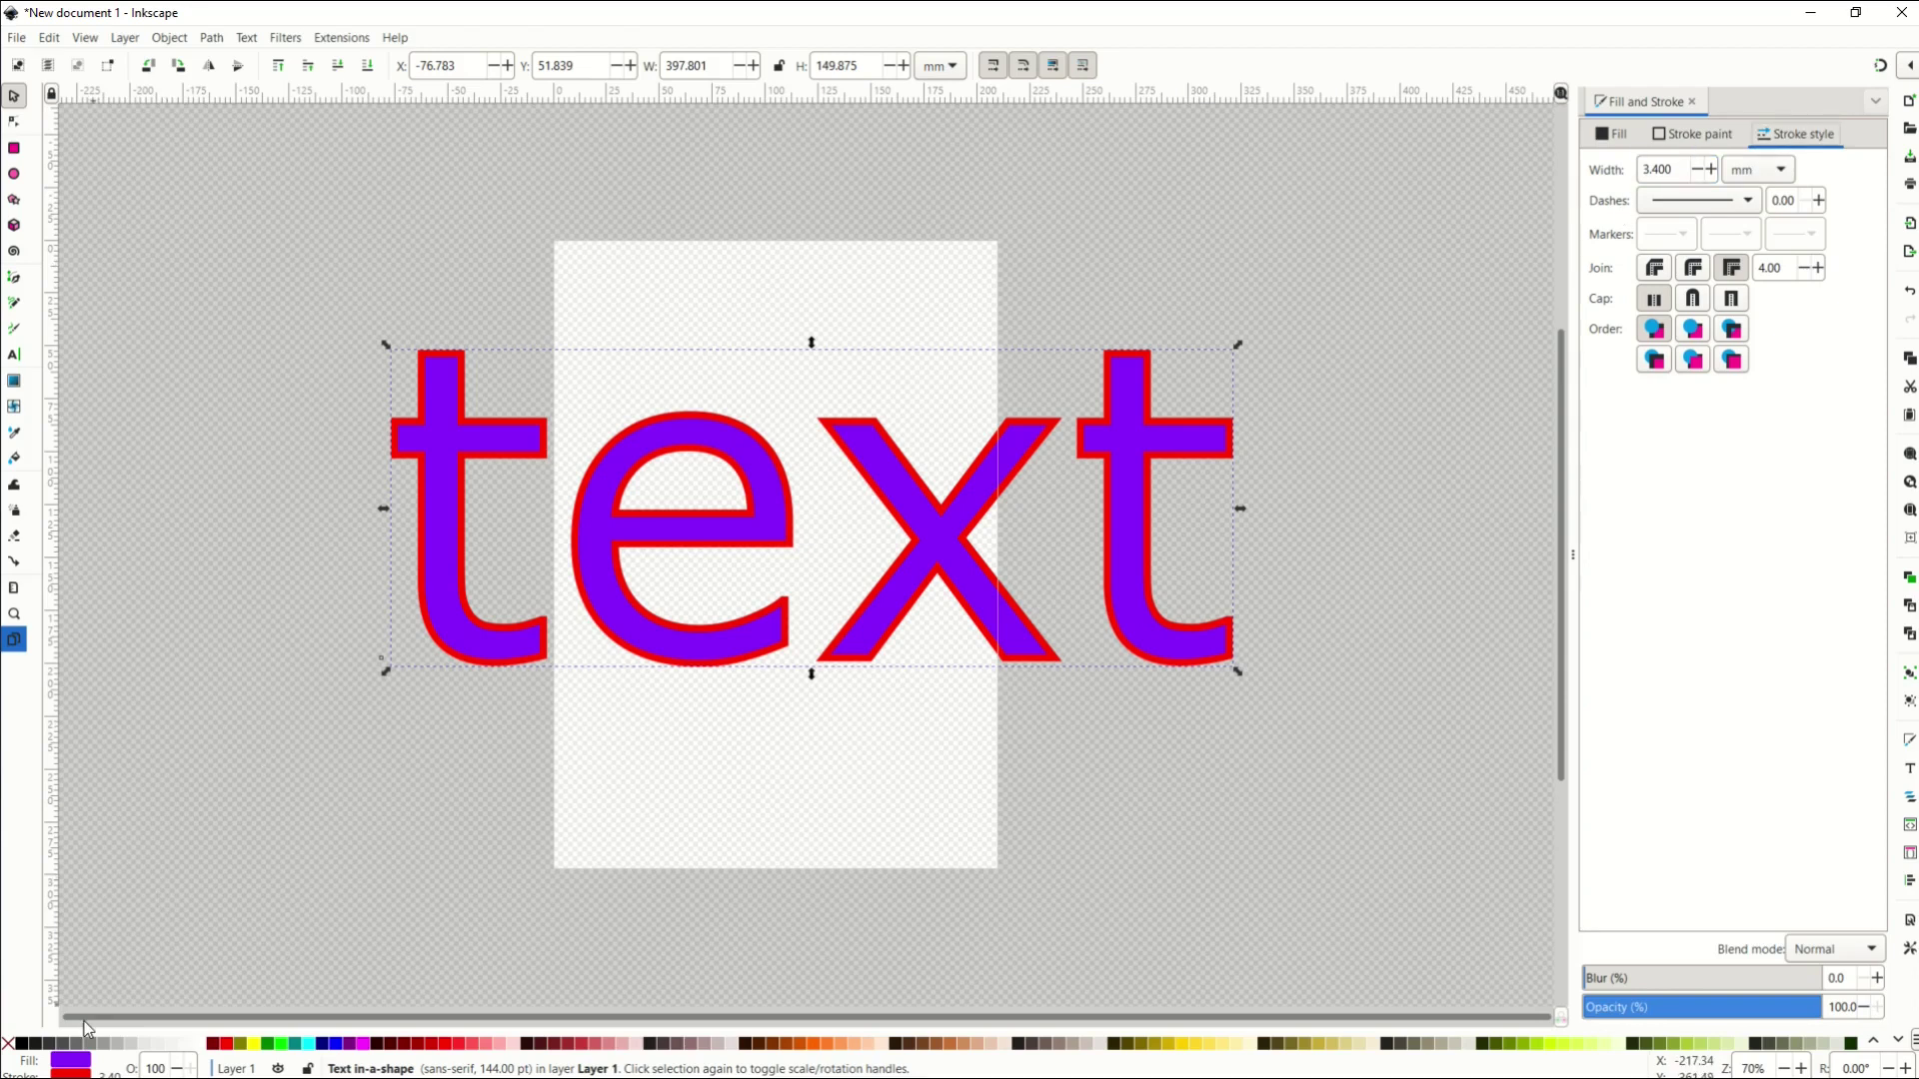
pyautogui.click(70, 1074)
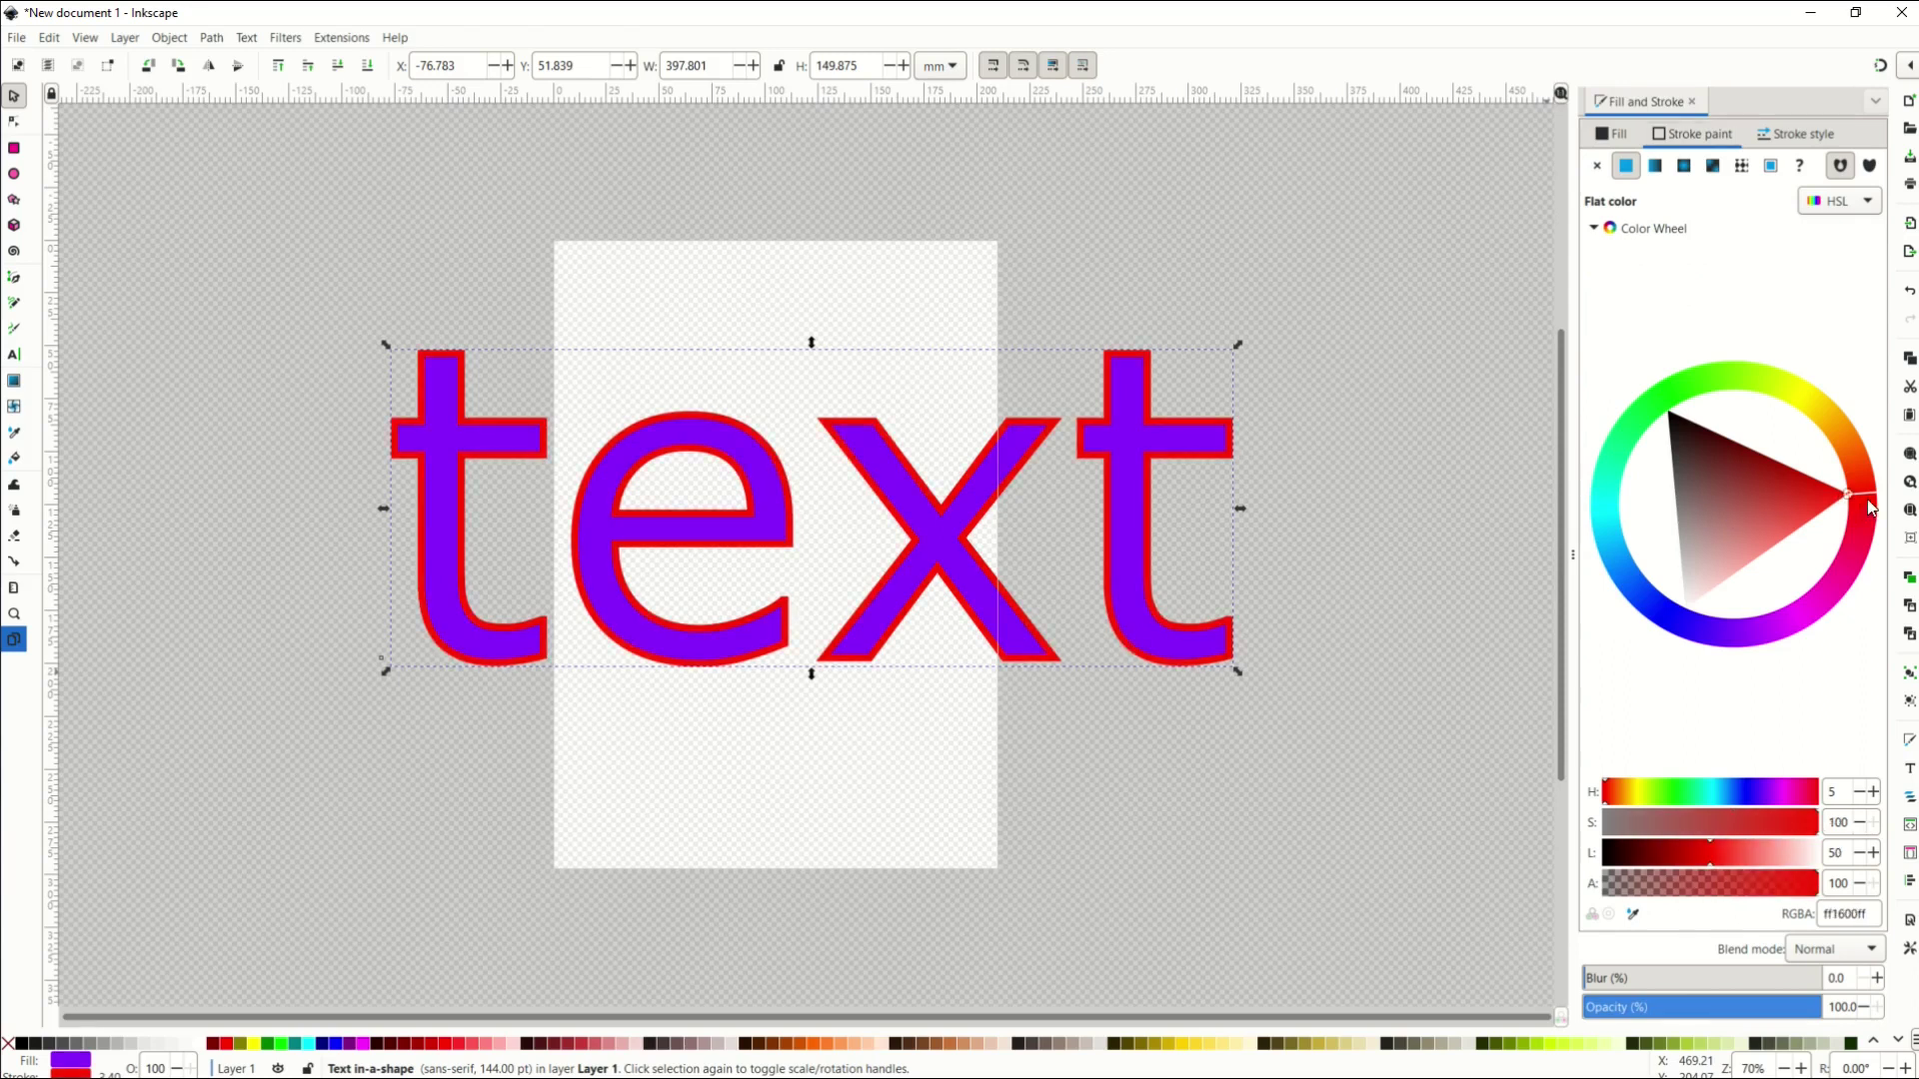
pyautogui.moveTo(1867, 500)
pyautogui.mouseDown()
pyautogui.moveTo(1809, 398)
pyautogui.moveTo(1634, 440)
pyautogui.moveTo(1609, 505)
pyautogui.moveTo(1627, 570)
pyautogui.moveTo(1731, 636)
pyautogui.moveTo(1679, 607)
pyautogui.mouseUp()
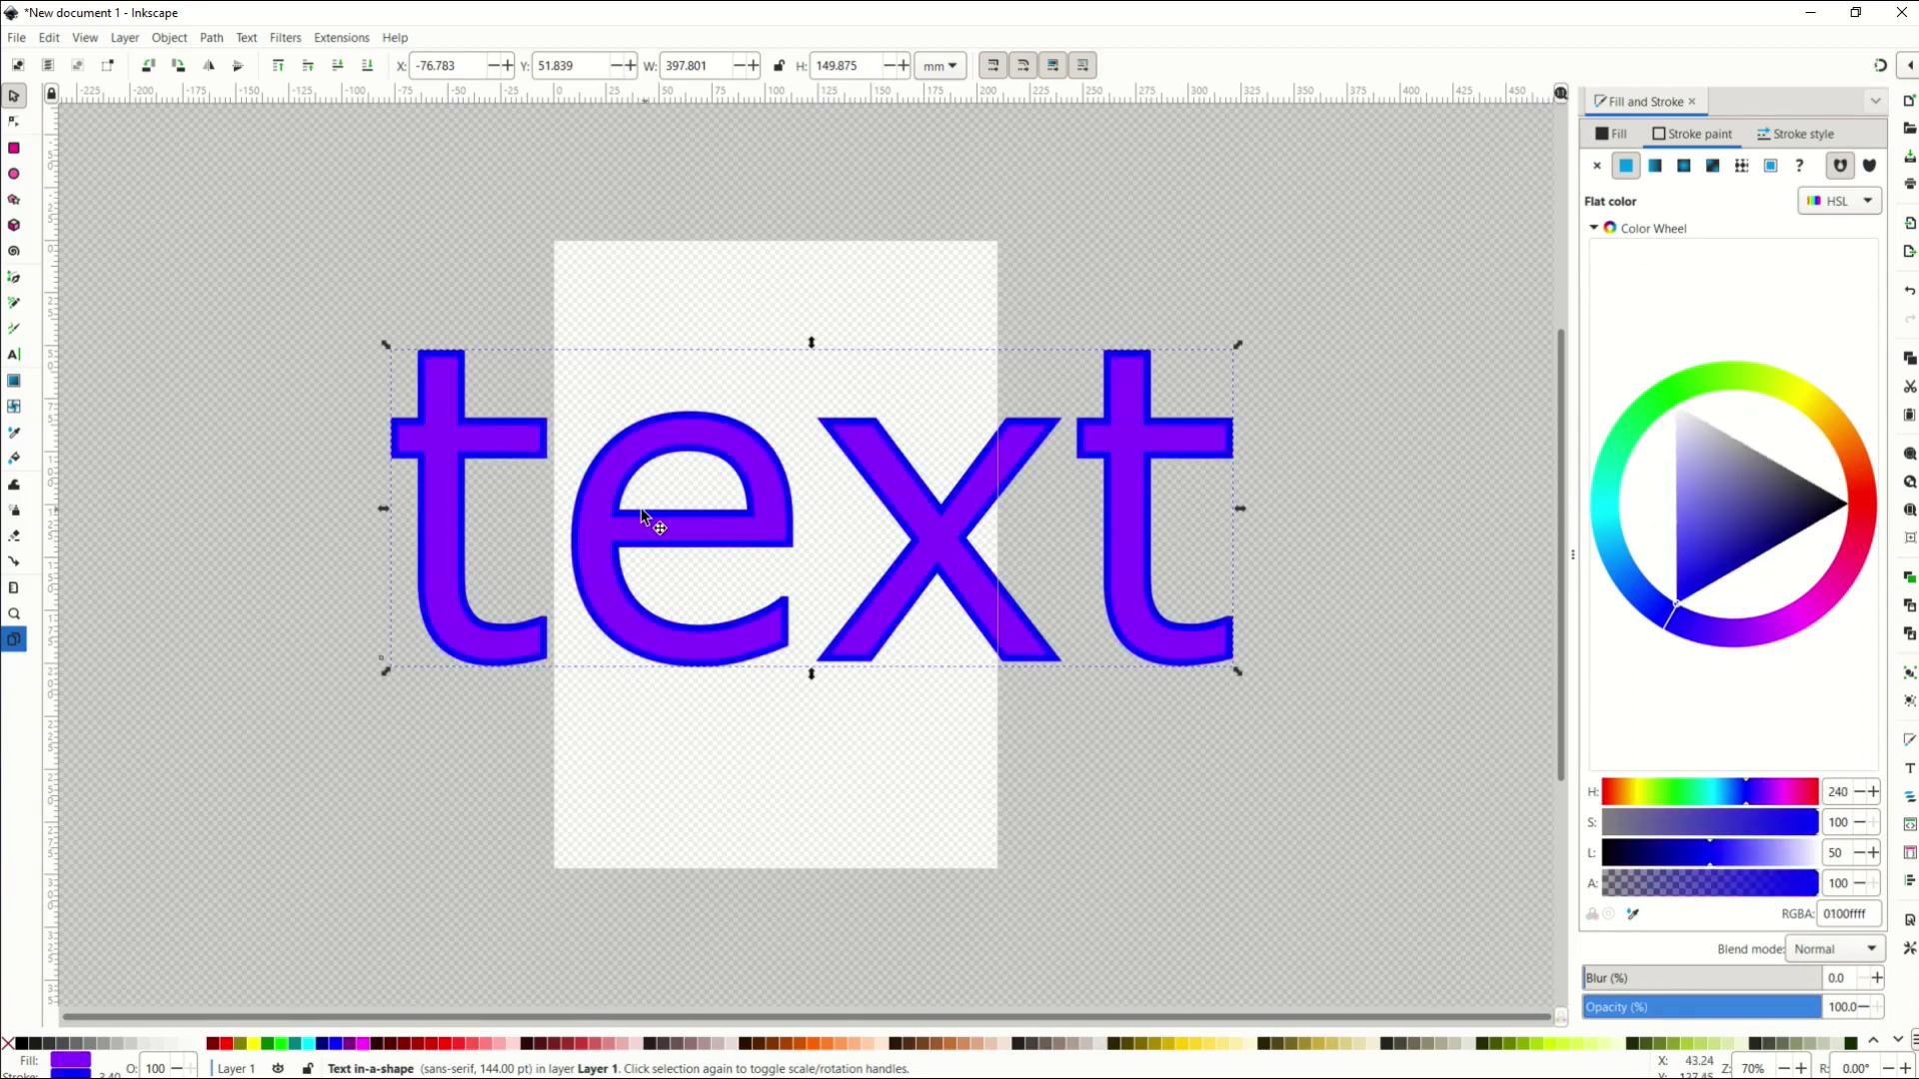
pyautogui.click(70, 1067)
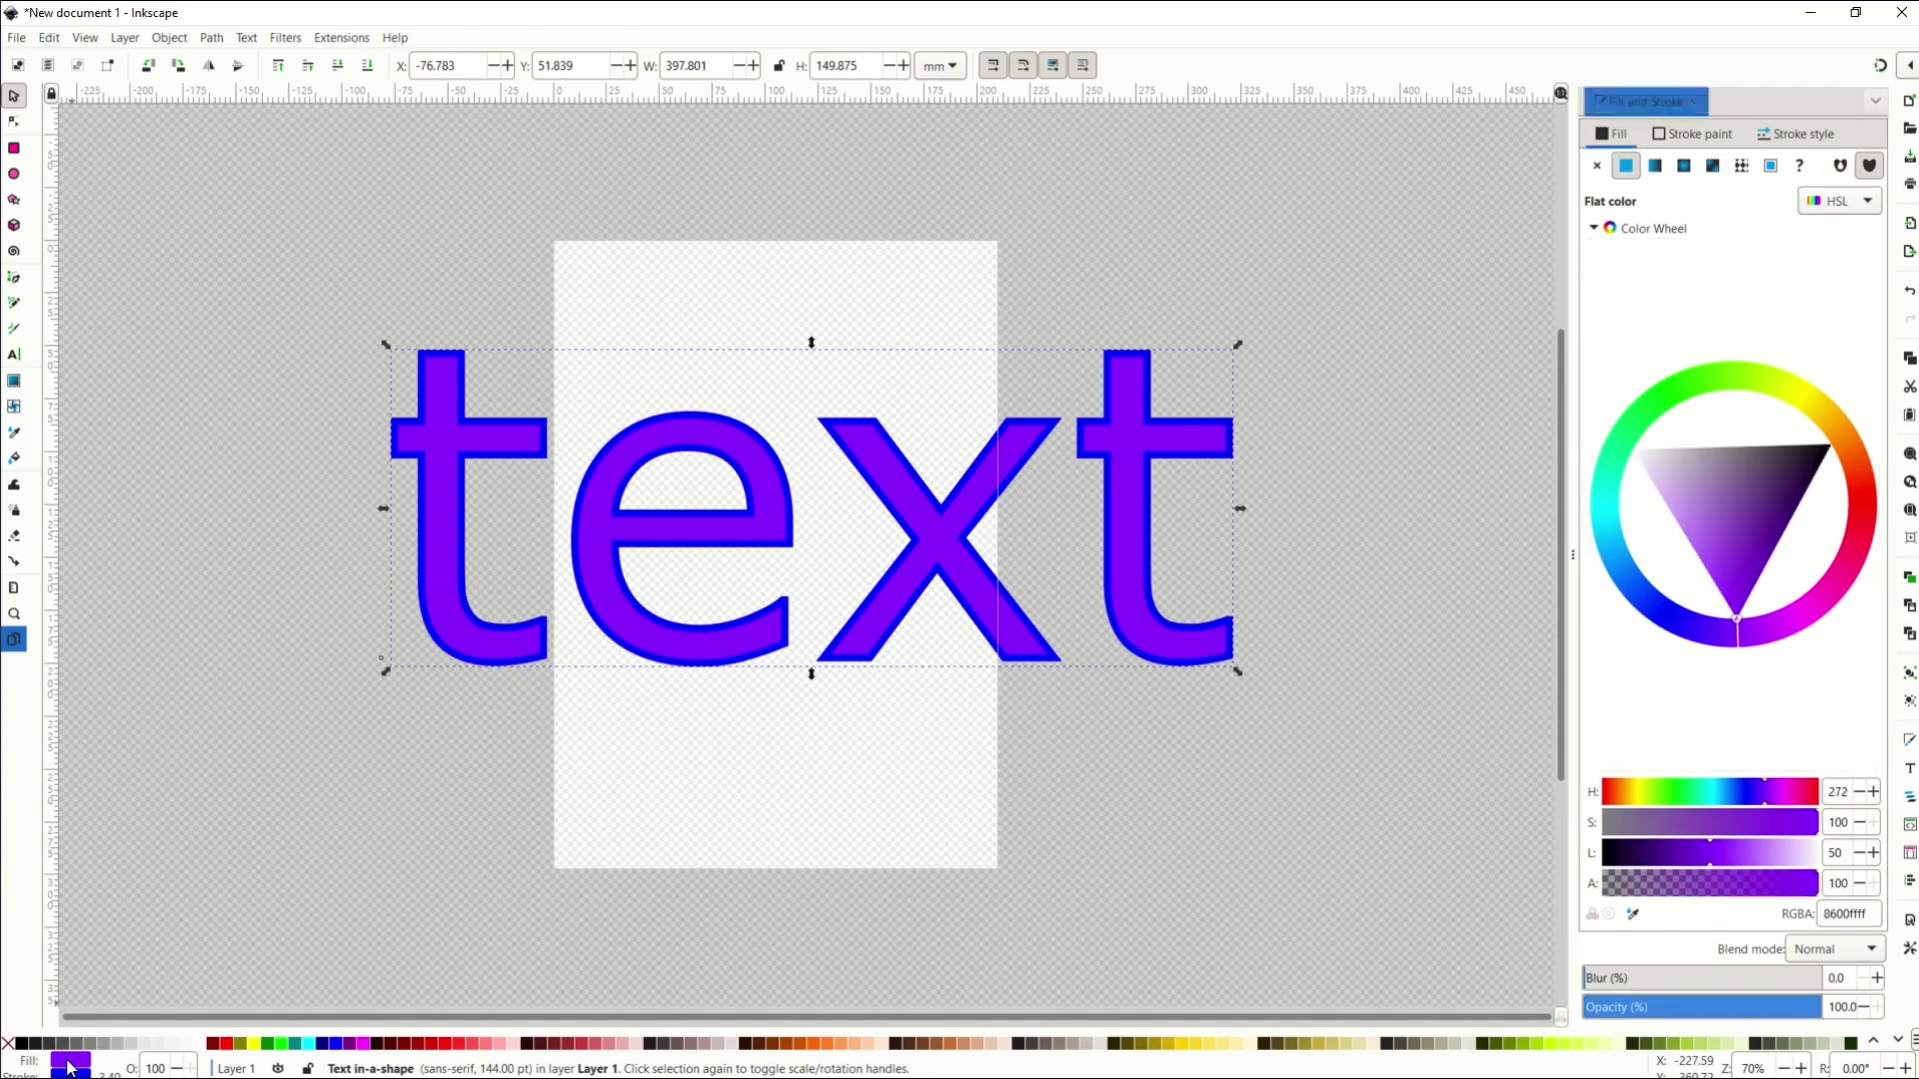
pyautogui.moveTo(1700, 546); pyautogui.dragTo(1874, 445)
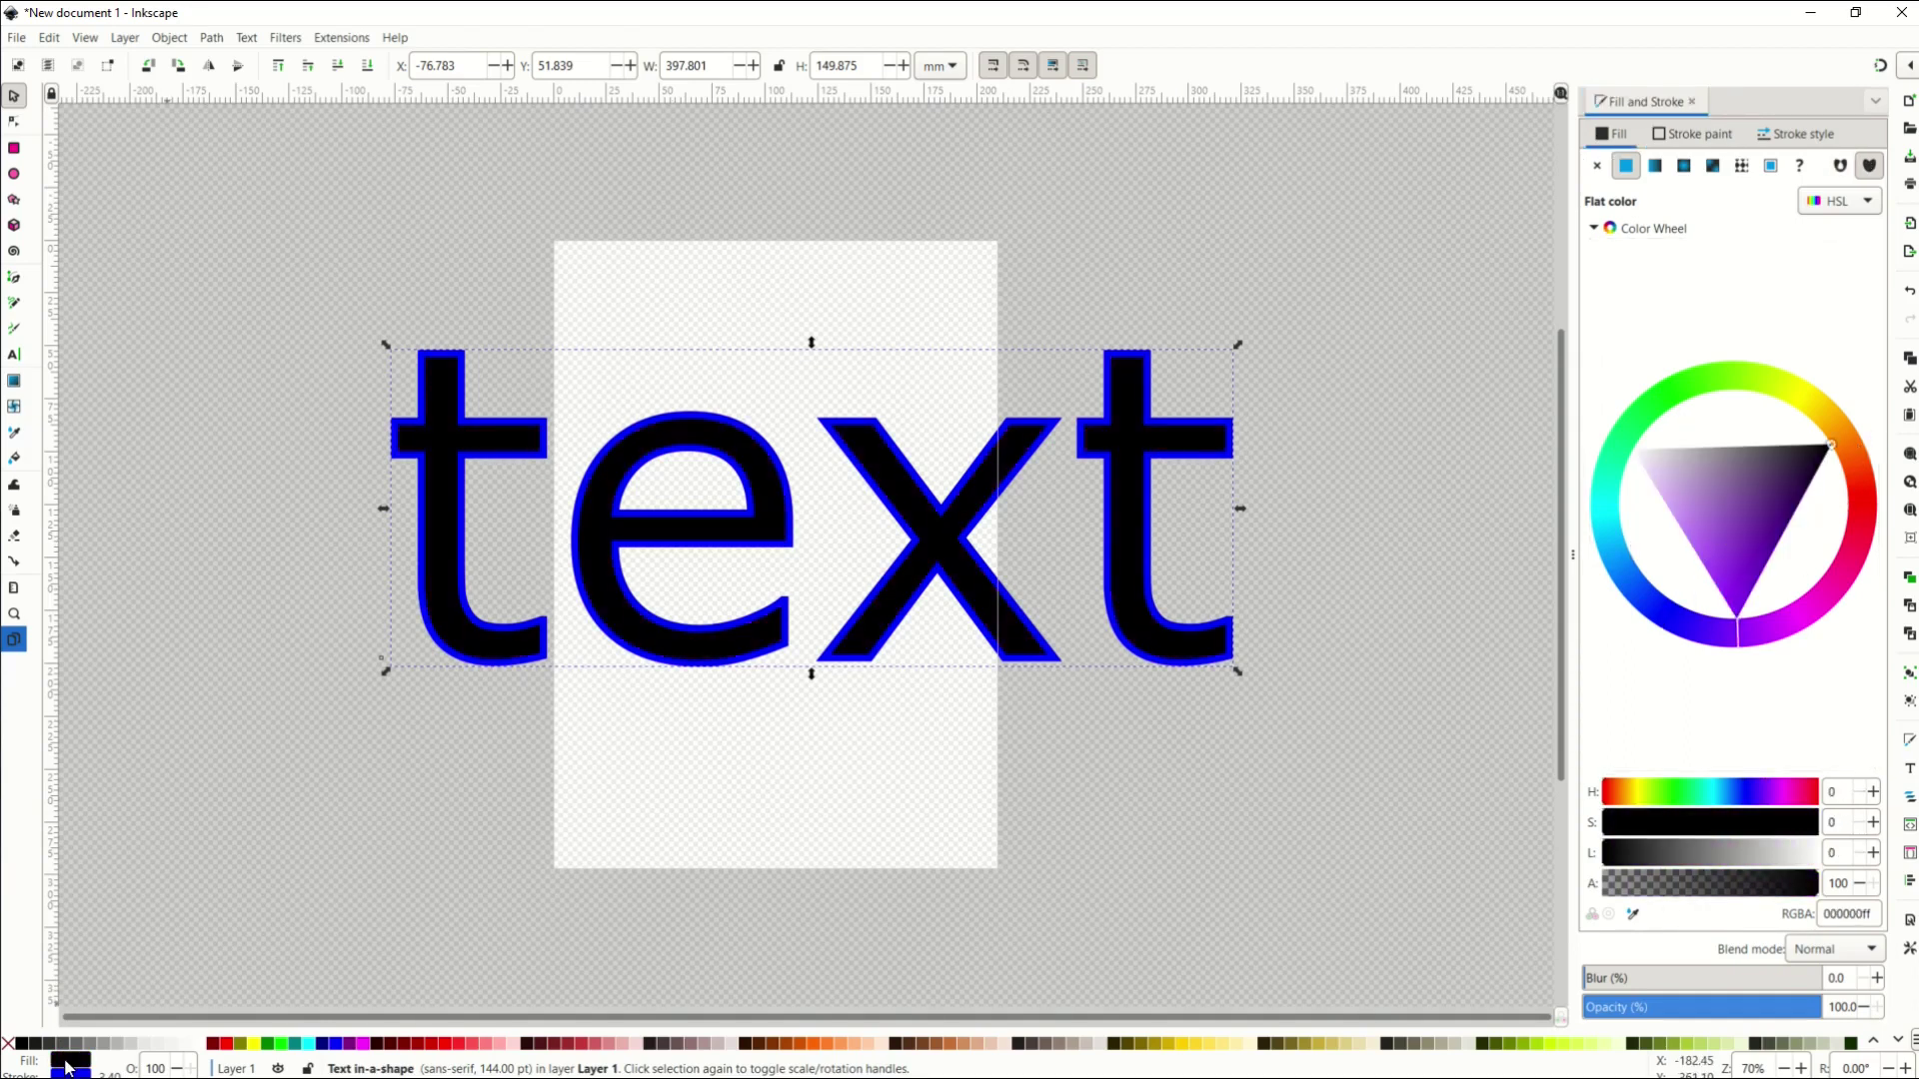
pyautogui.click(70, 1074)
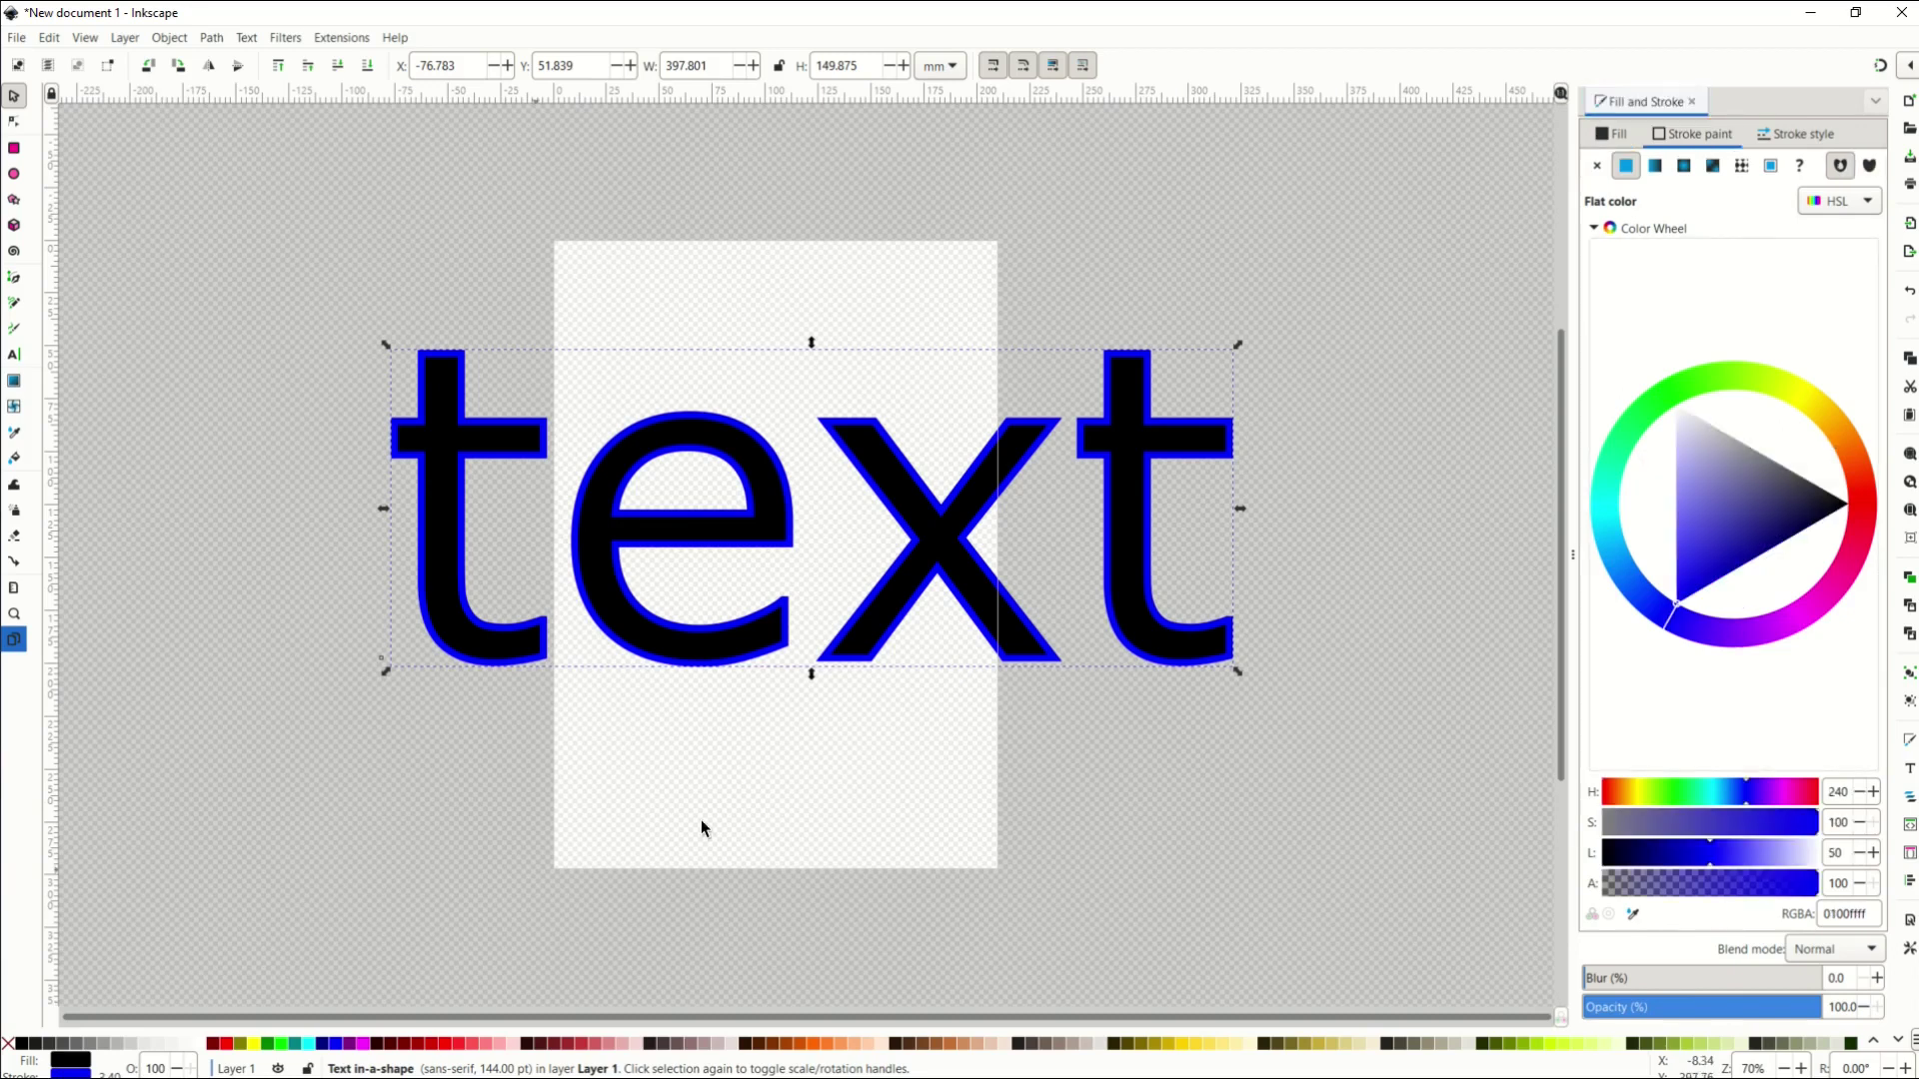
pyautogui.moveTo(1679, 609)
pyautogui.mouseDown()
pyautogui.moveTo(1749, 632)
pyautogui.moveTo(1821, 620)
pyautogui.mouseUp()
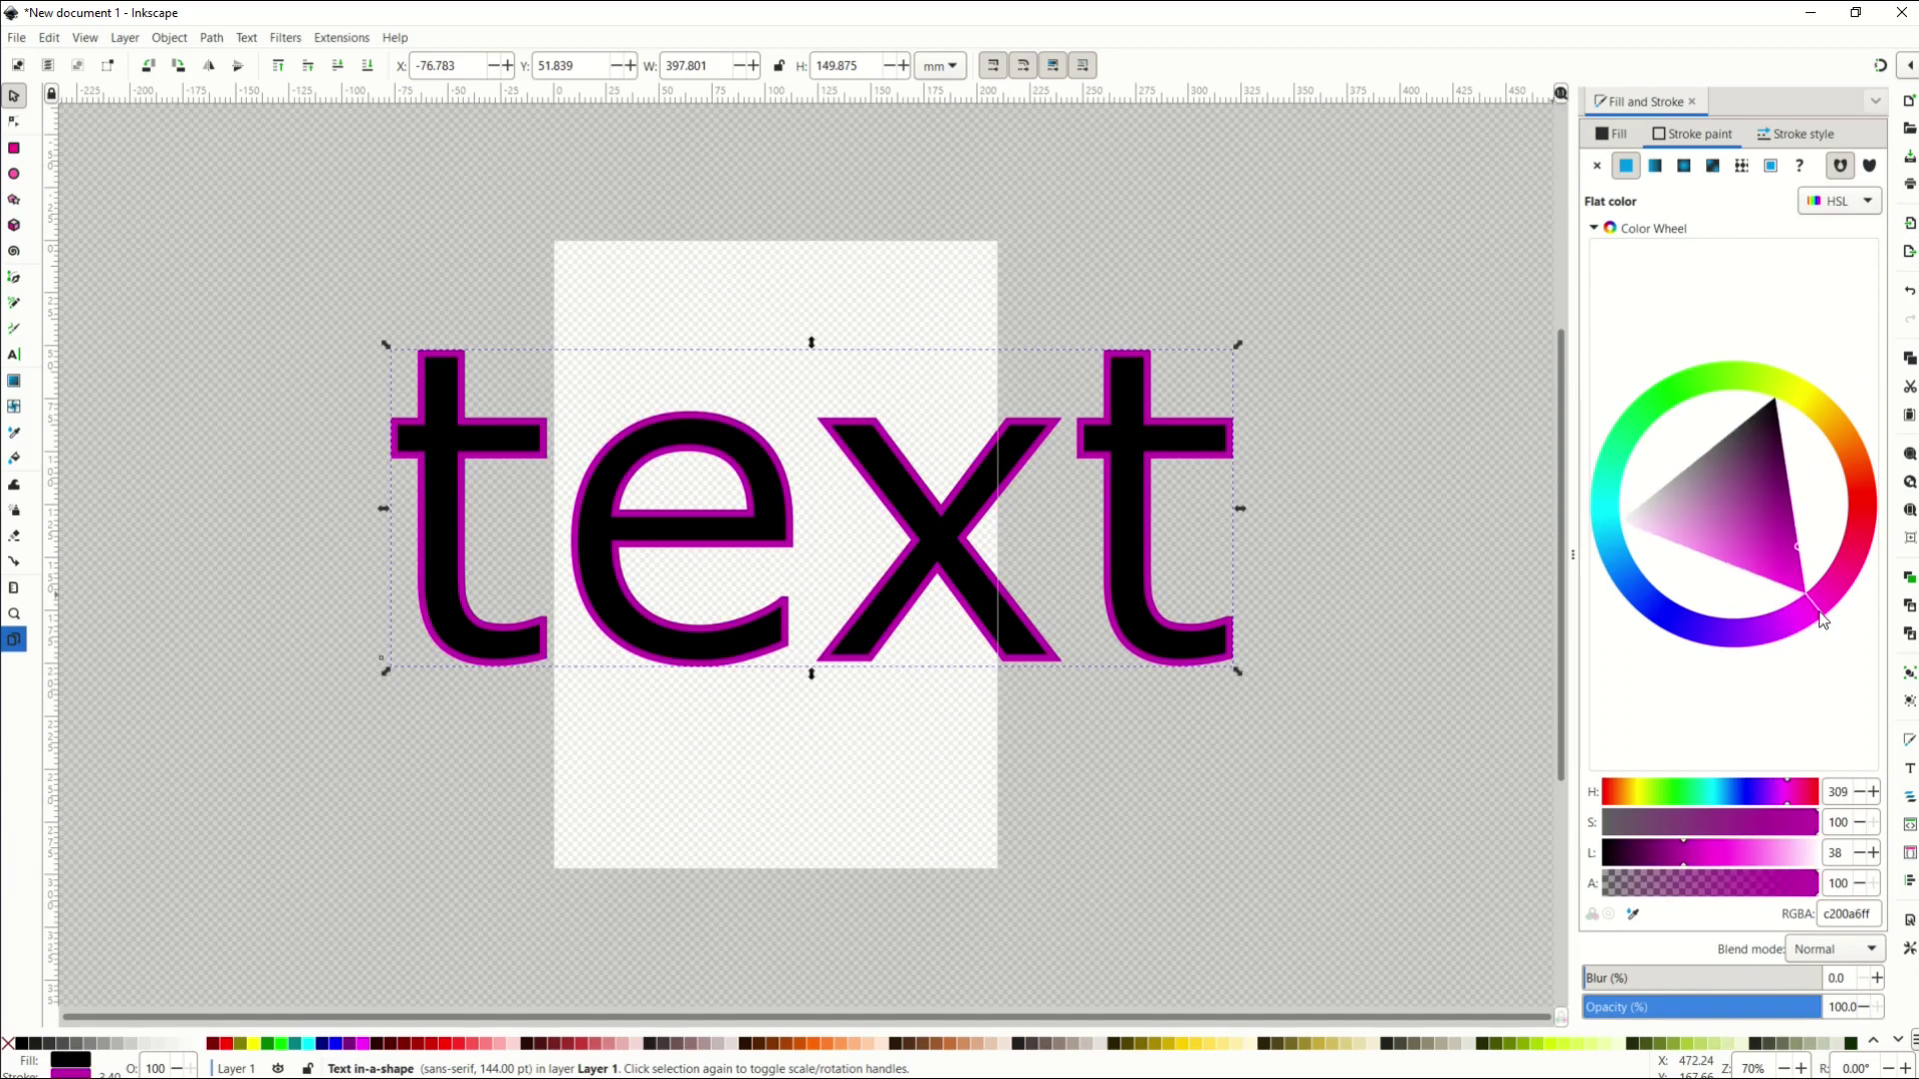
pyautogui.click(1357, 776)
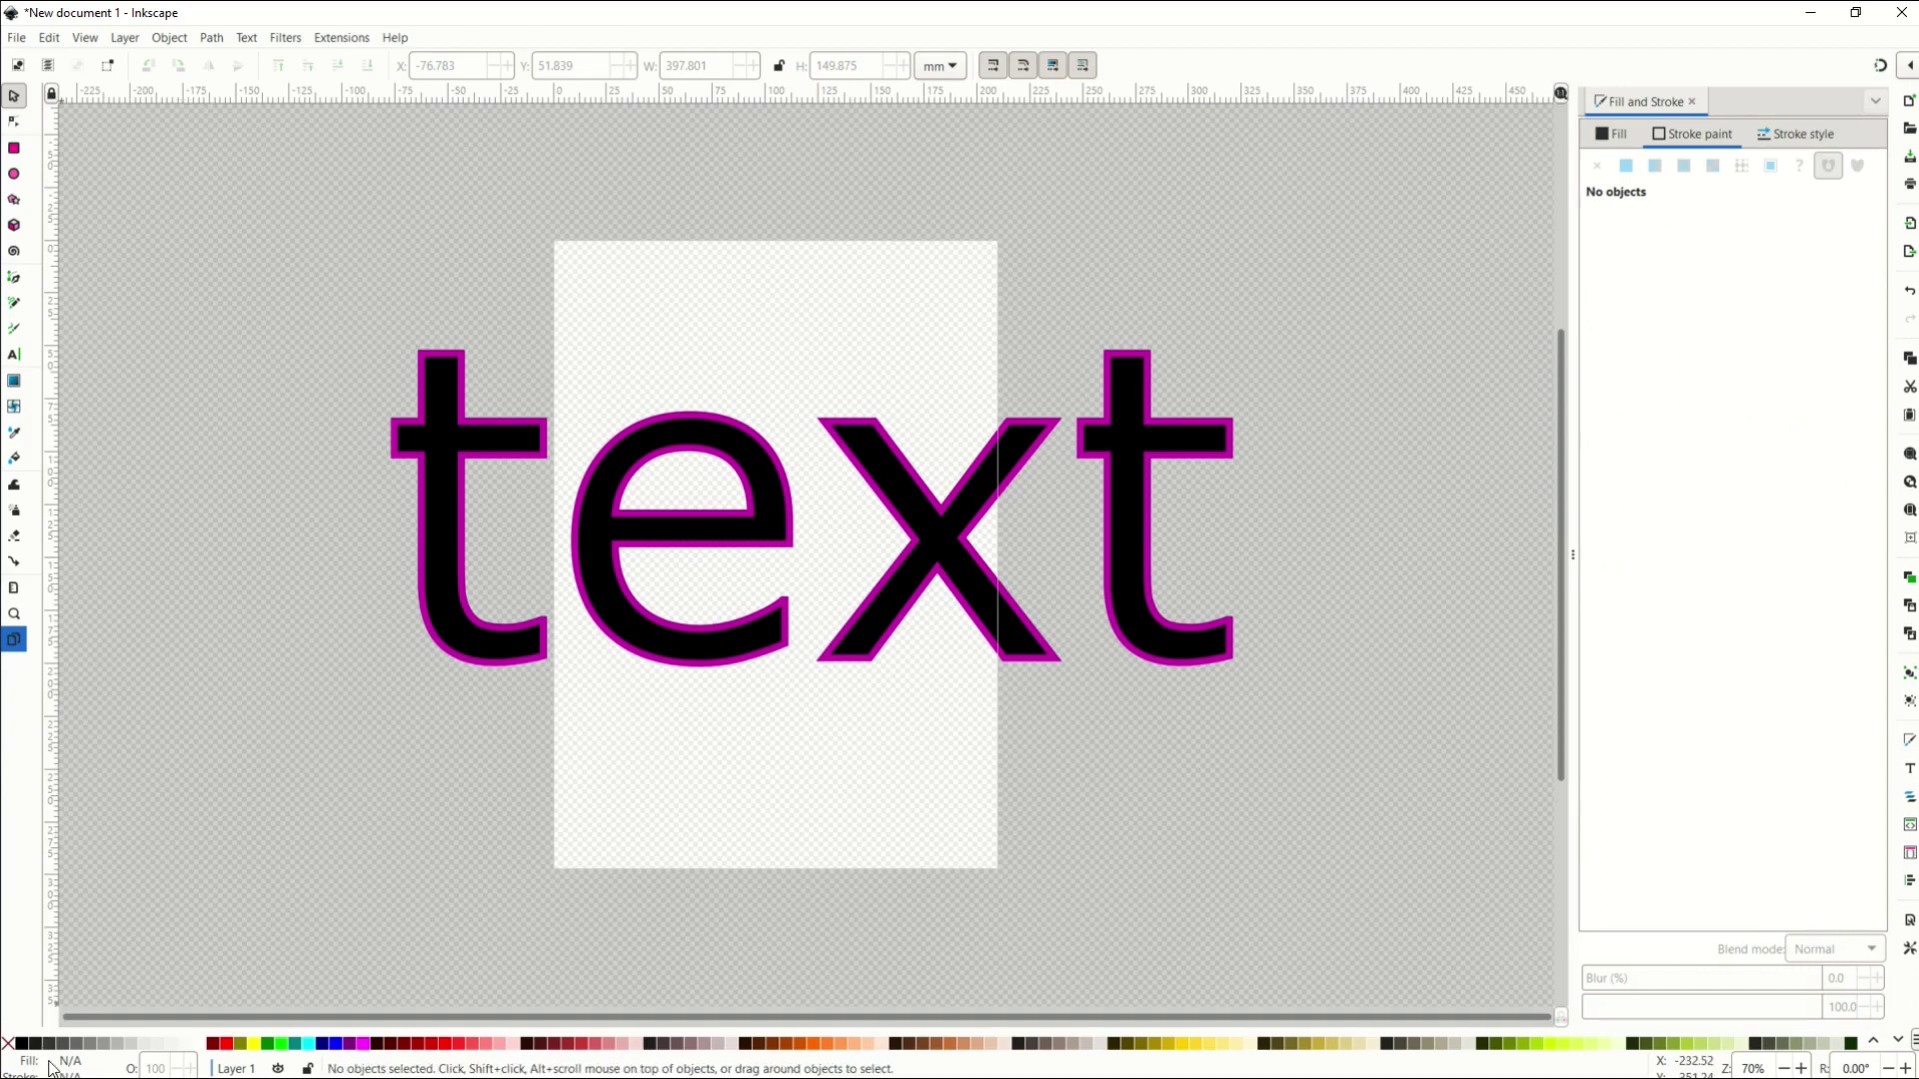
# - Reselect the word and bring its fill alpha down to 0, giving RGBA 00000000
pyautogui.click(449, 634)
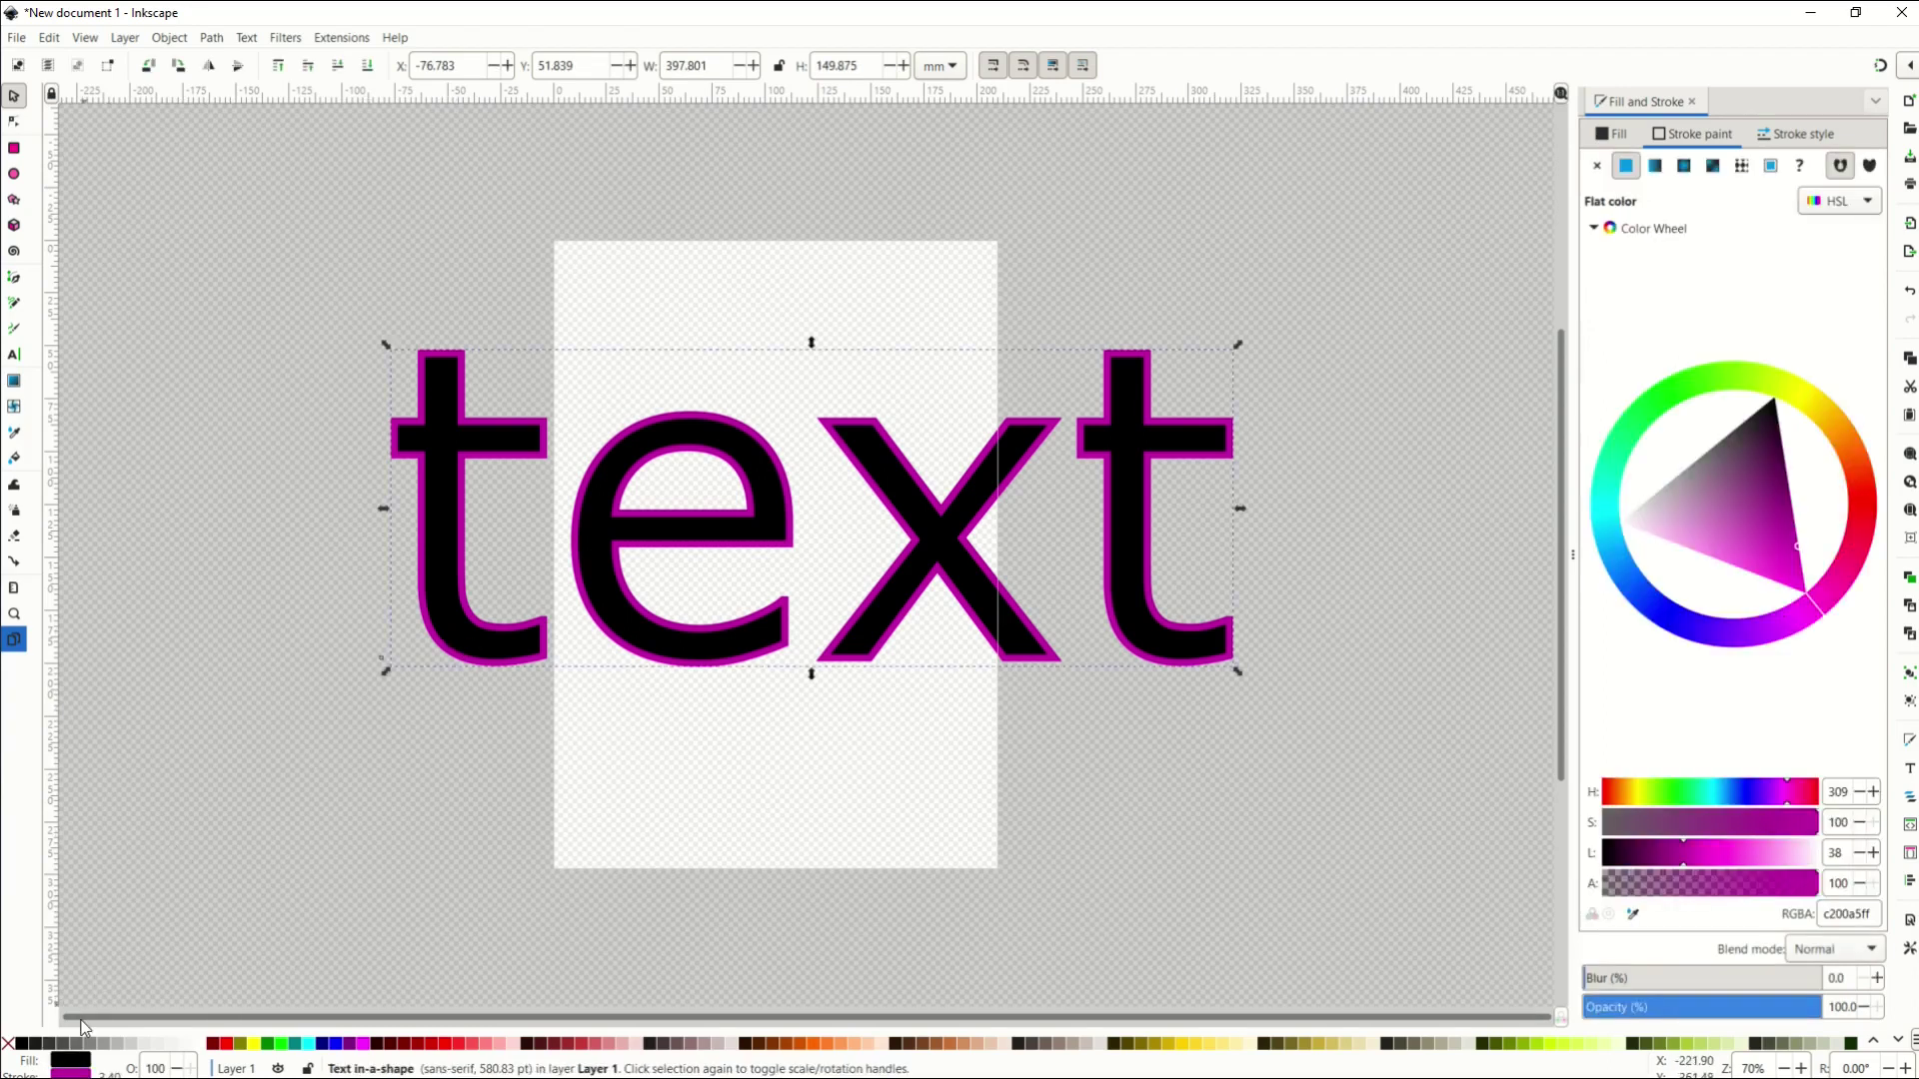
pyautogui.click(71, 1060)
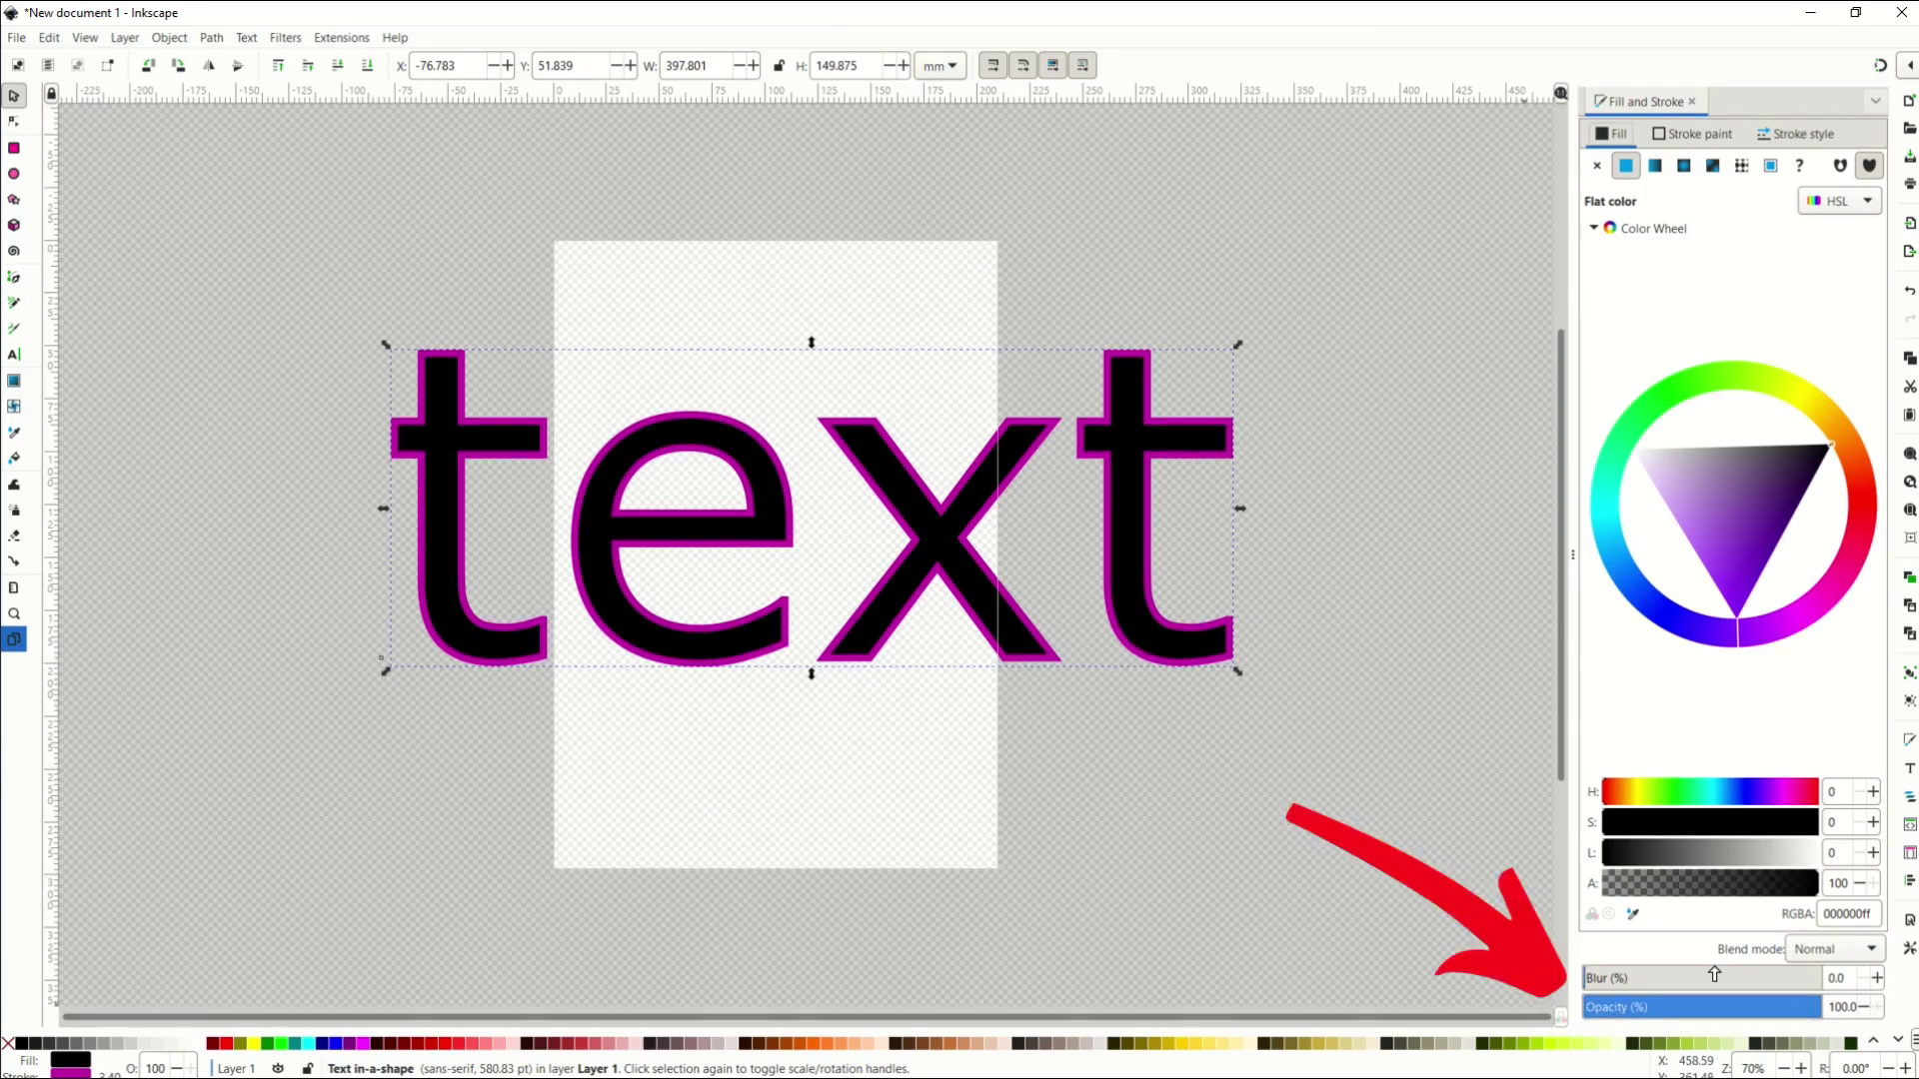
pyautogui.moveTo(1810, 1015)
pyautogui.mouseDown()
pyautogui.moveTo(1570, 1017)
pyautogui.moveTo(1875, 1018)
pyautogui.mouseUp()
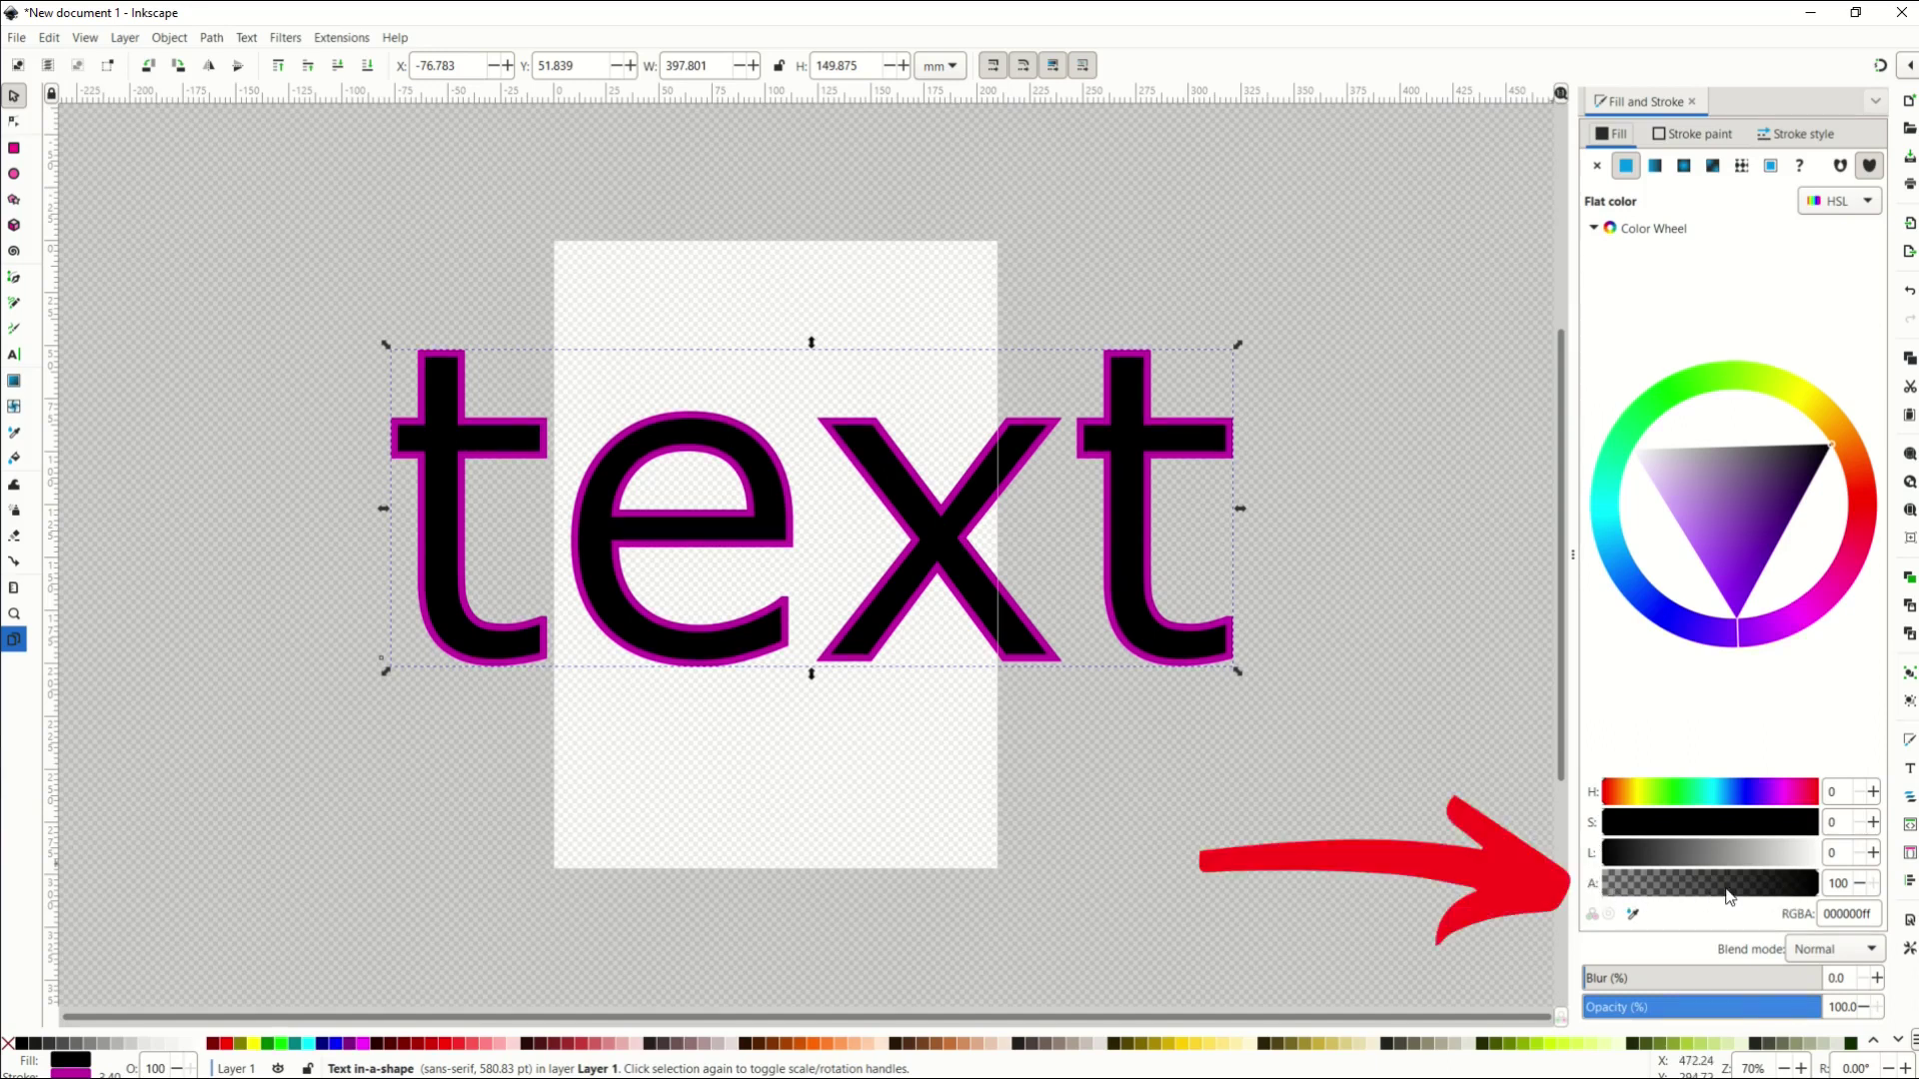
pyautogui.moveTo(1817, 899); pyautogui.dragTo(1587, 896)
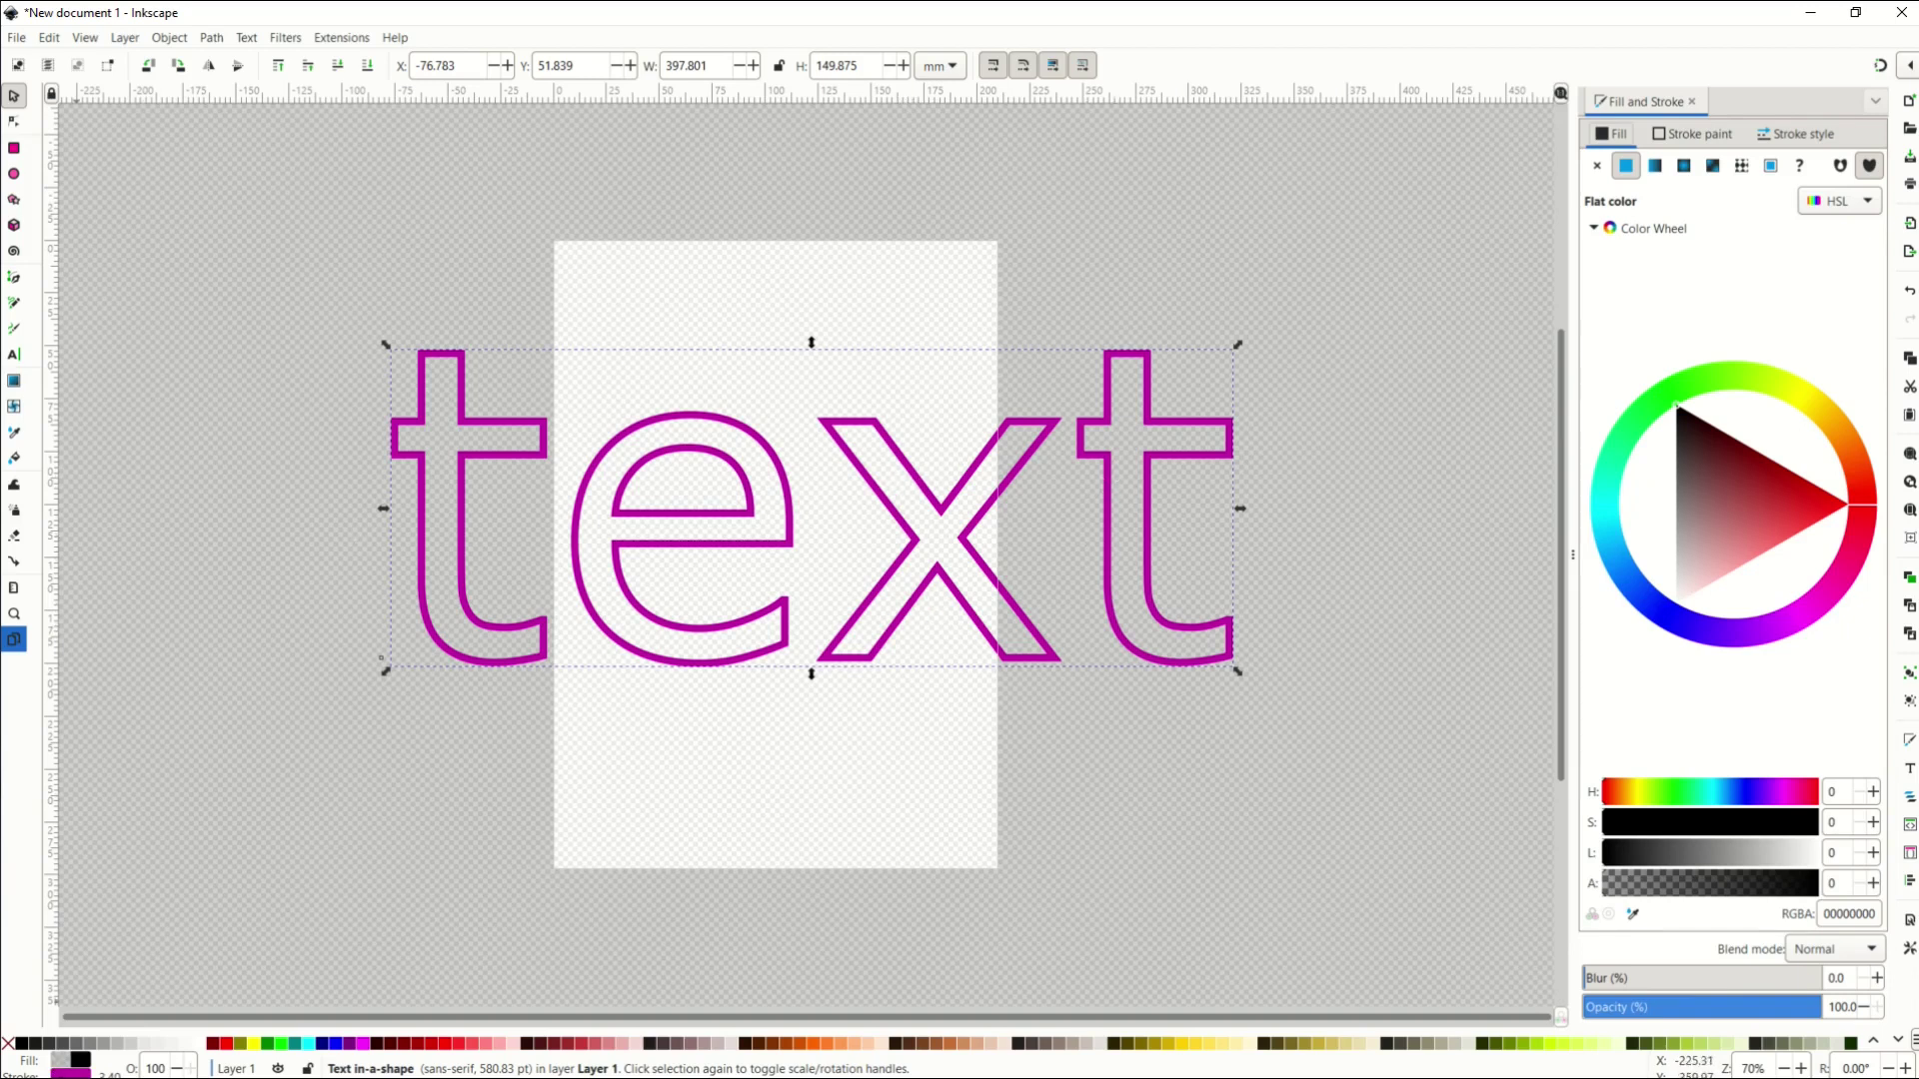
# - Raise the magenta stroke width of the word to 6.400 mm
pyautogui.click(1695, 133)
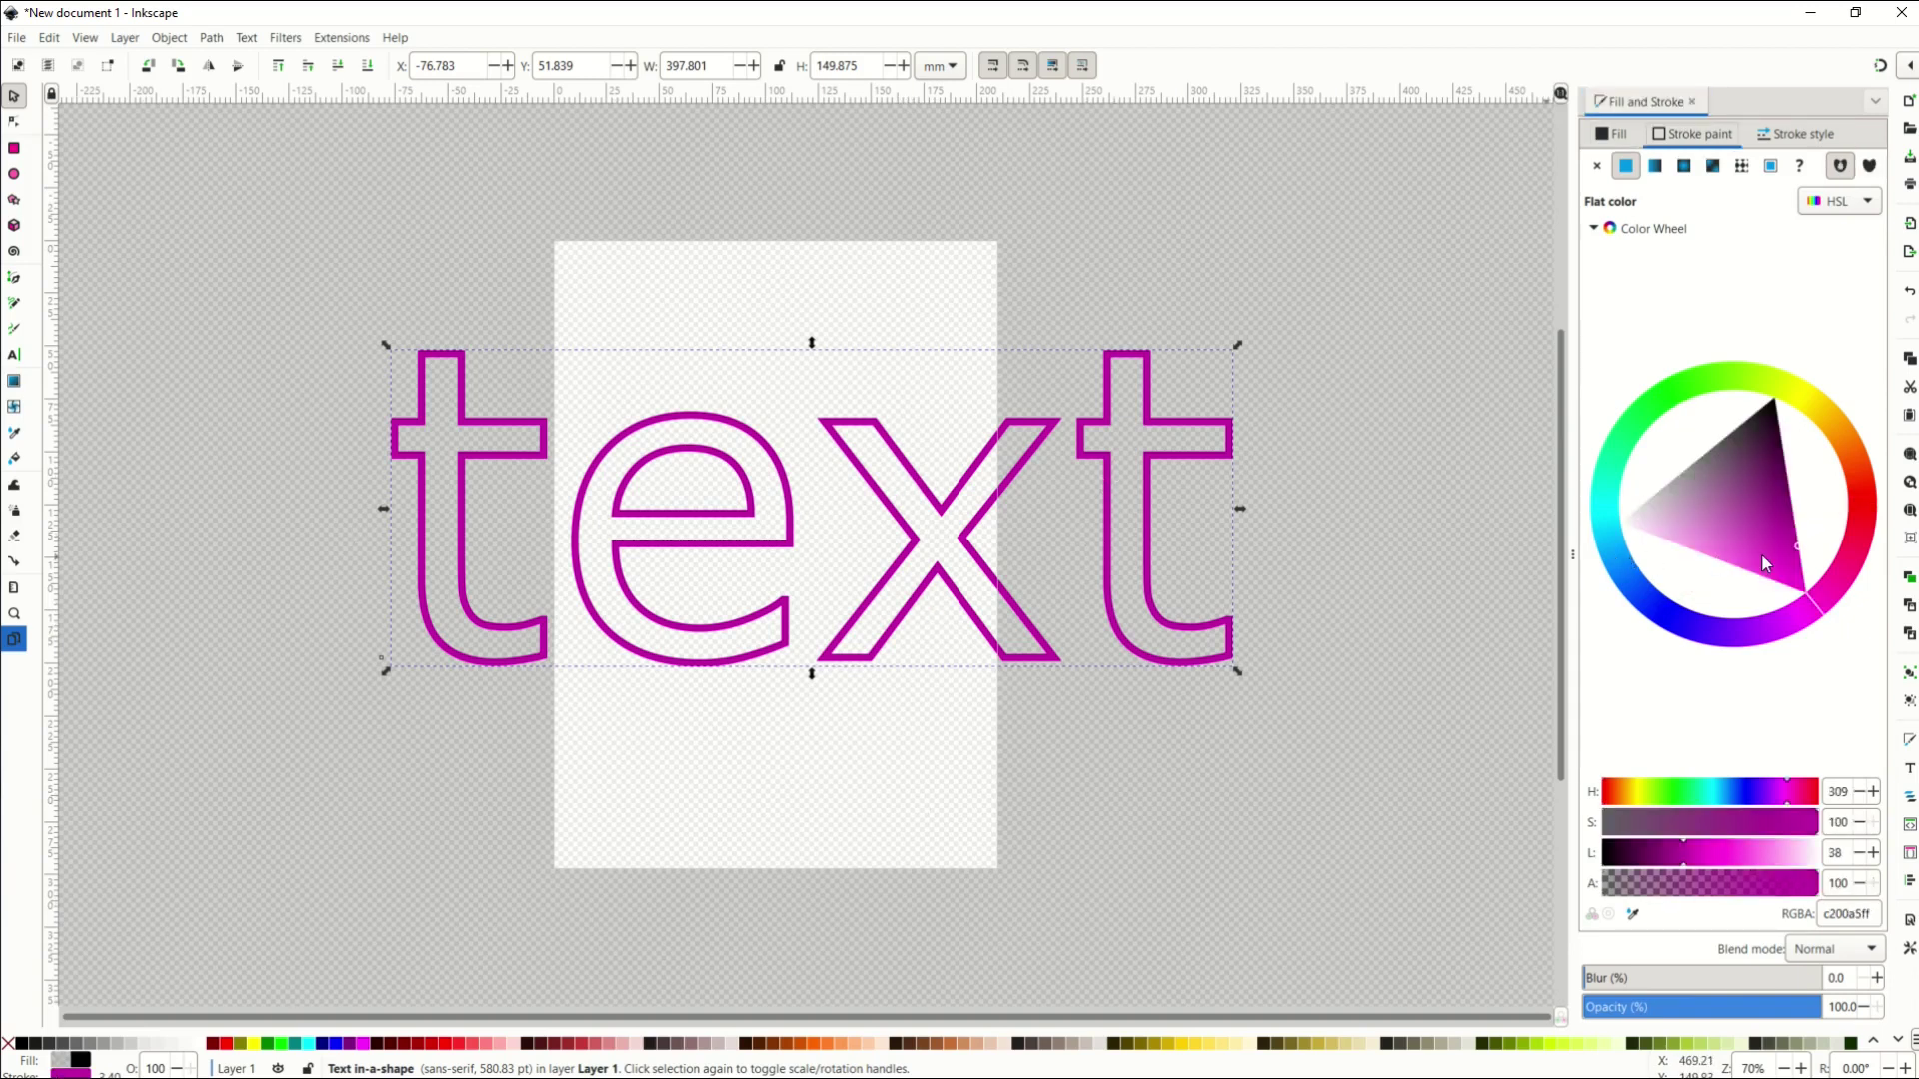
pyautogui.click(1795, 132)
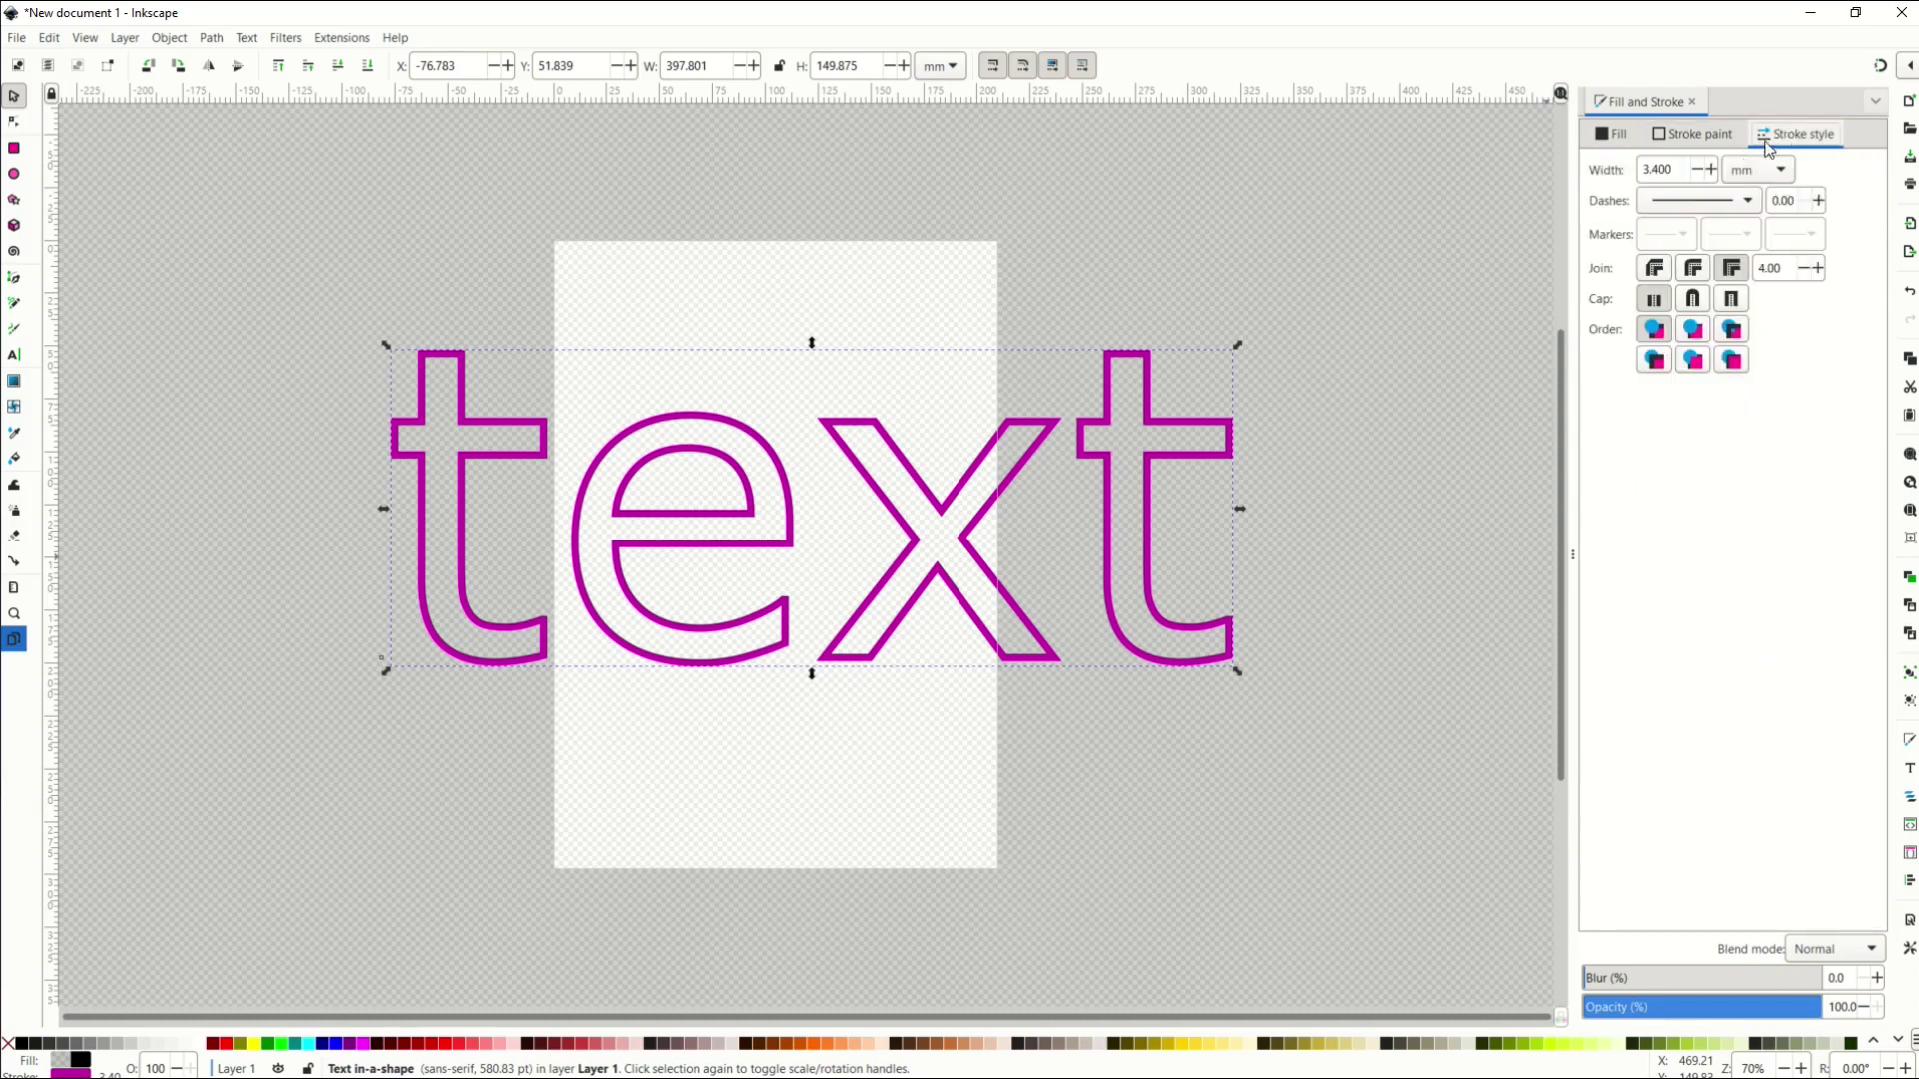
pyautogui.click(1713, 170)
pyautogui.click(1712, 170)
pyautogui.click(1712, 170)
pyautogui.click(1712, 170)
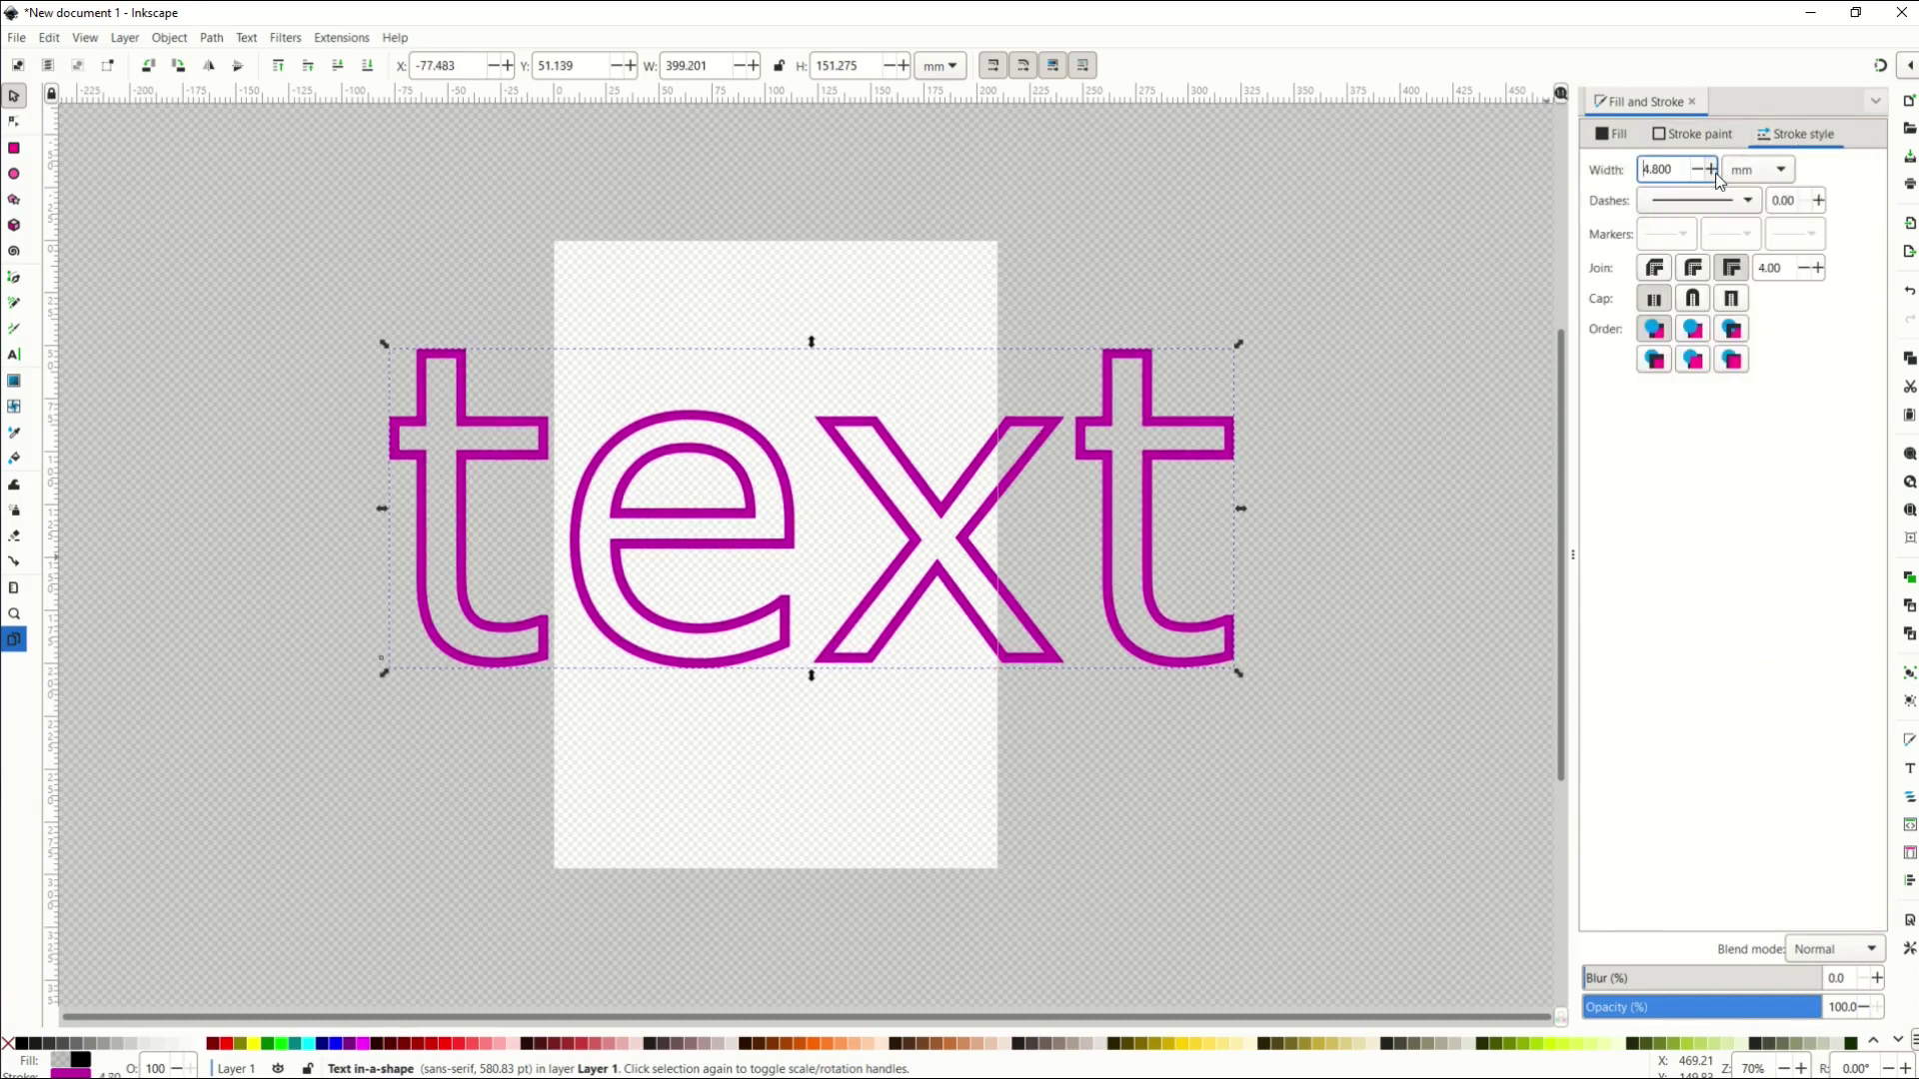
pyautogui.click(1712, 170)
pyautogui.click(1712, 170)
pyautogui.click(1712, 170)
pyautogui.click(1712, 169)
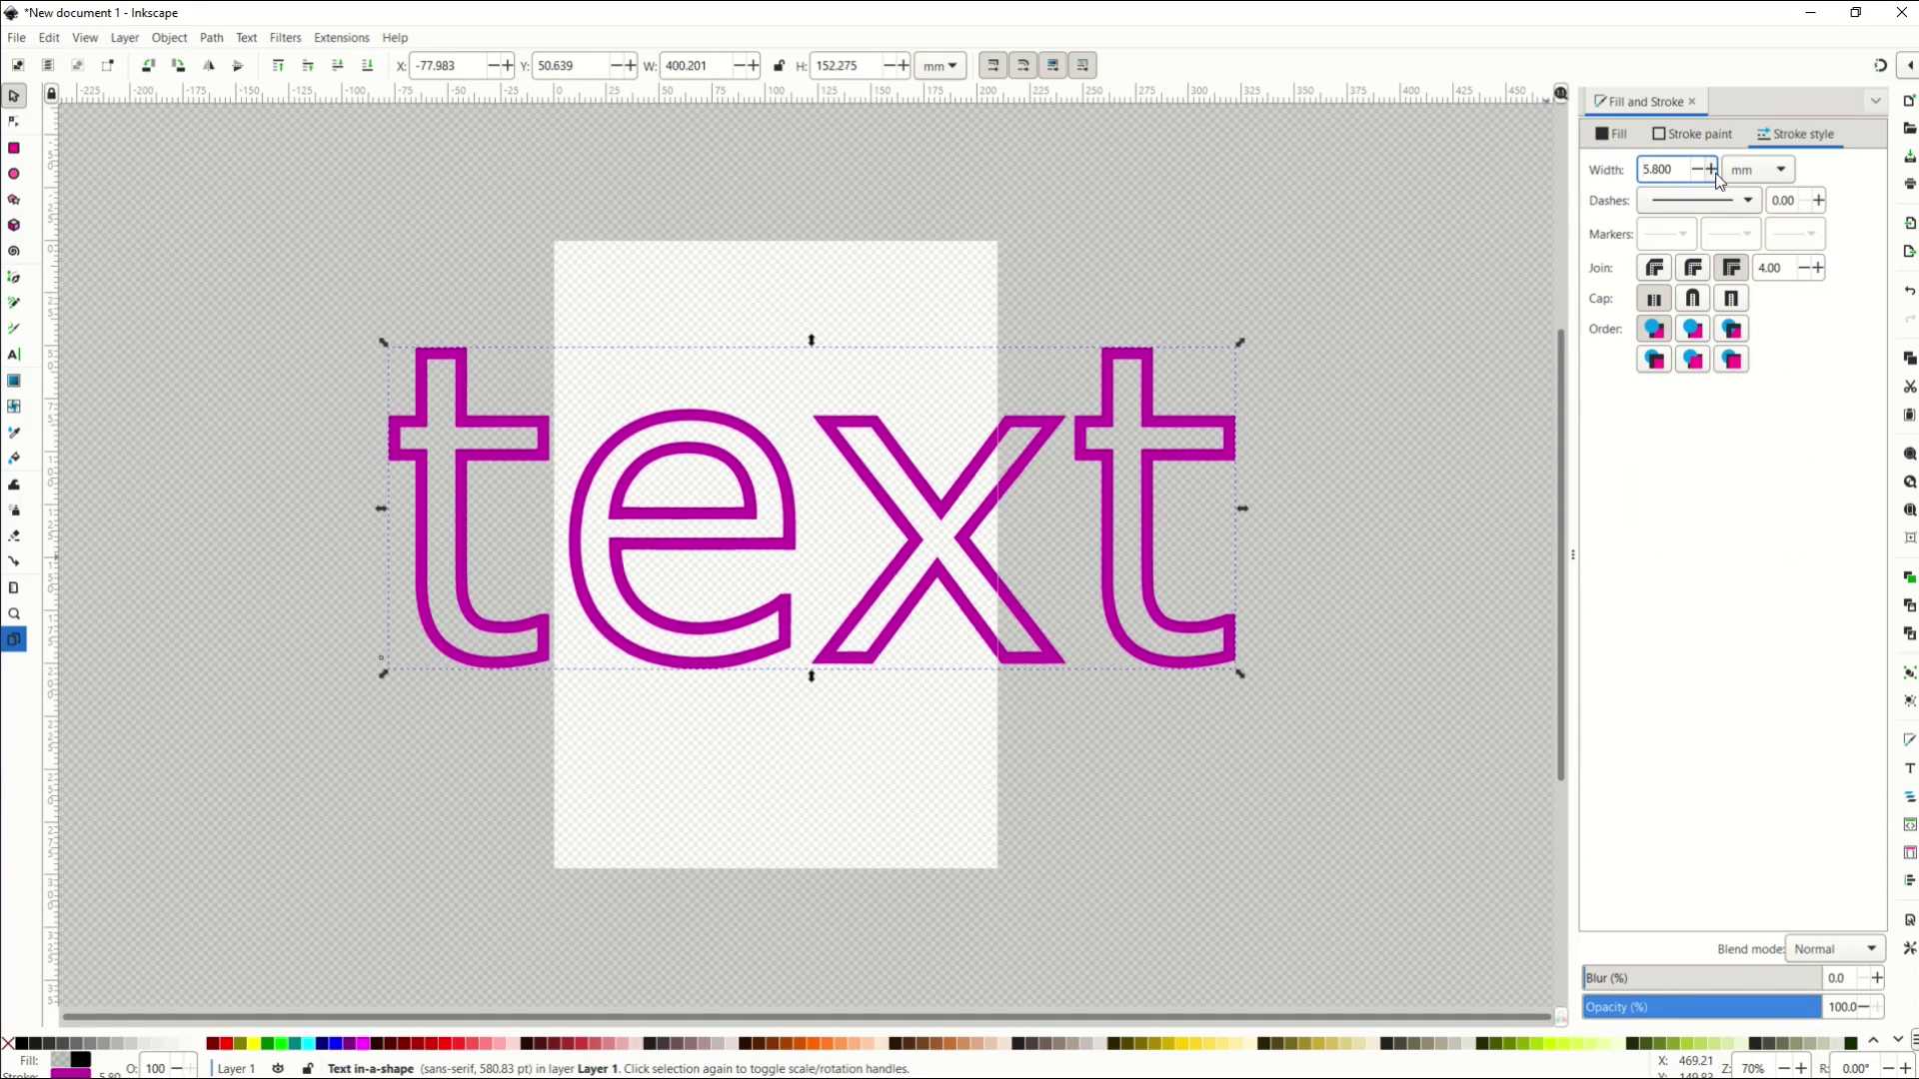
pyautogui.click(1712, 170)
pyautogui.click(1713, 170)
pyautogui.click(1712, 170)
pyautogui.click(1712, 170)
# - Reselect the word and nudge it slightly up and to the right
pyautogui.click(1507, 204)
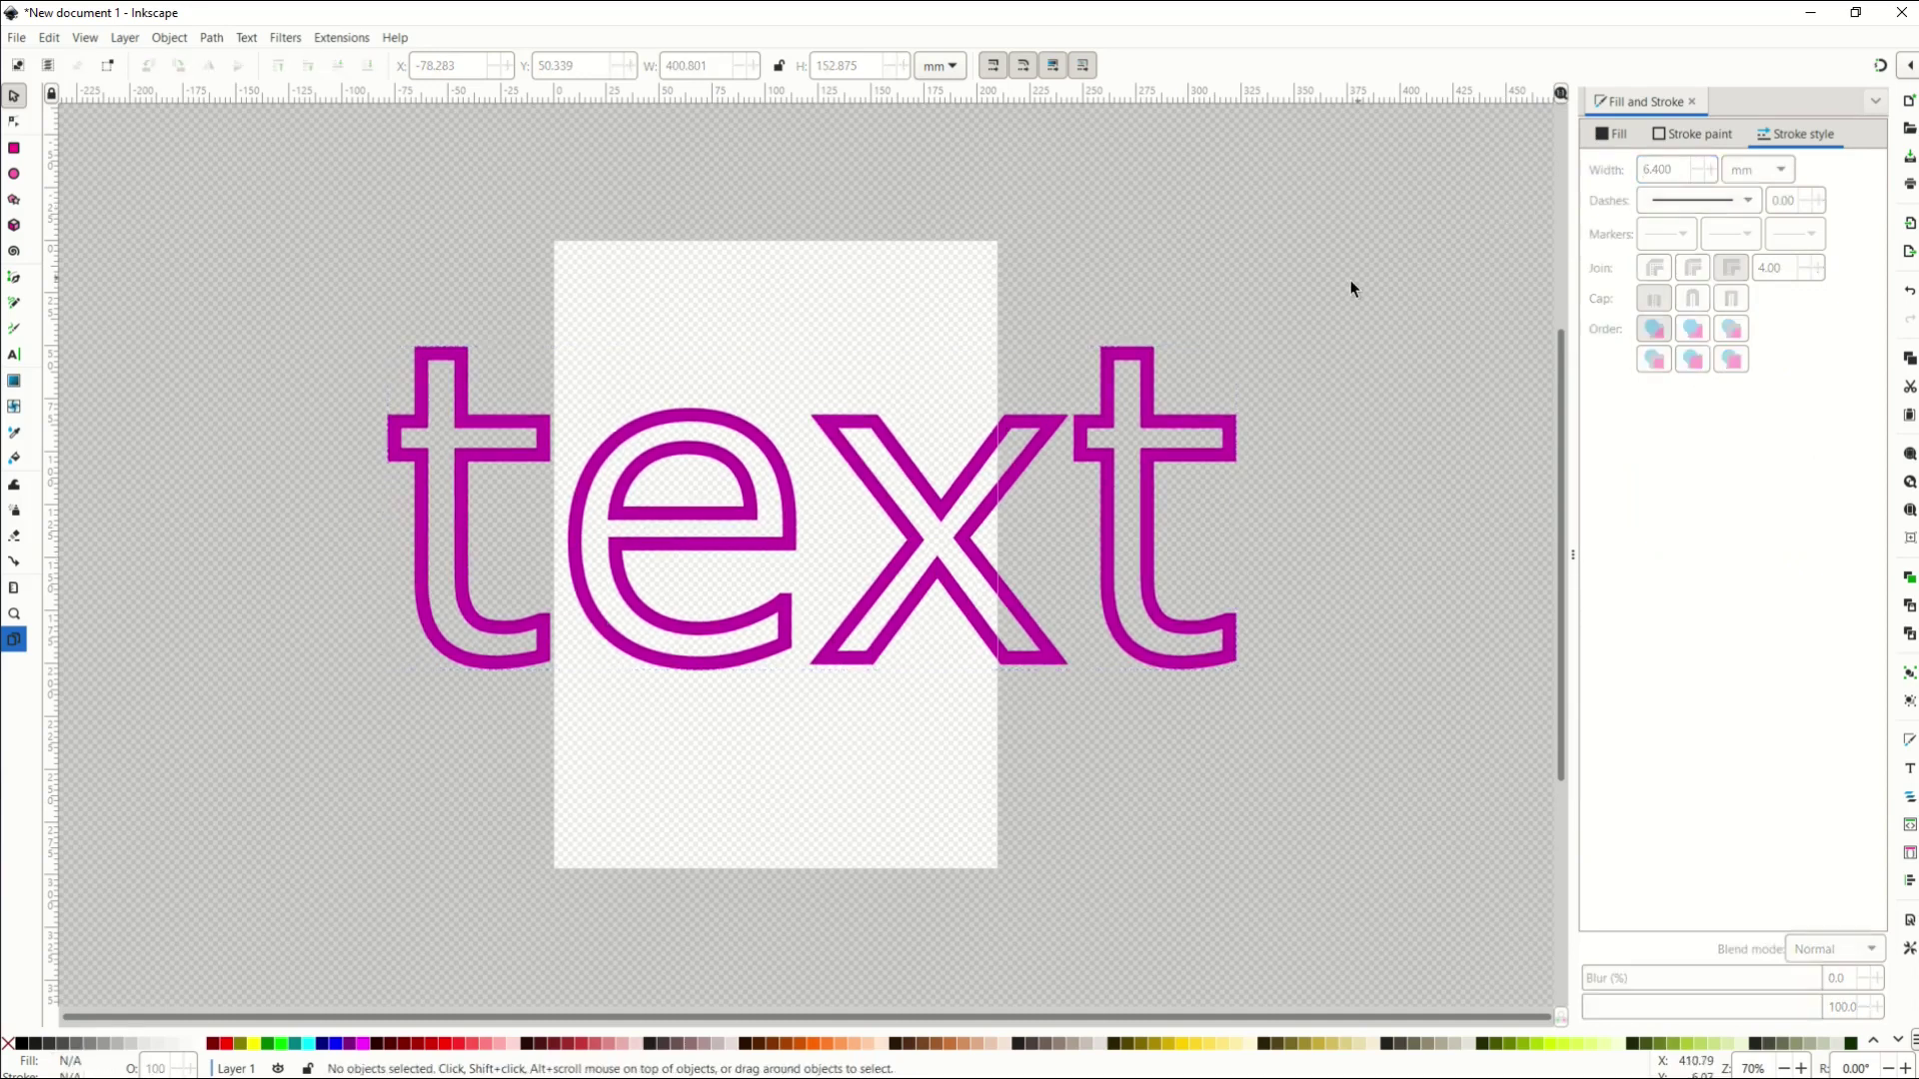
pyautogui.click(420, 410)
pyautogui.moveTo(596, 472); pyautogui.dragTo(601, 467)
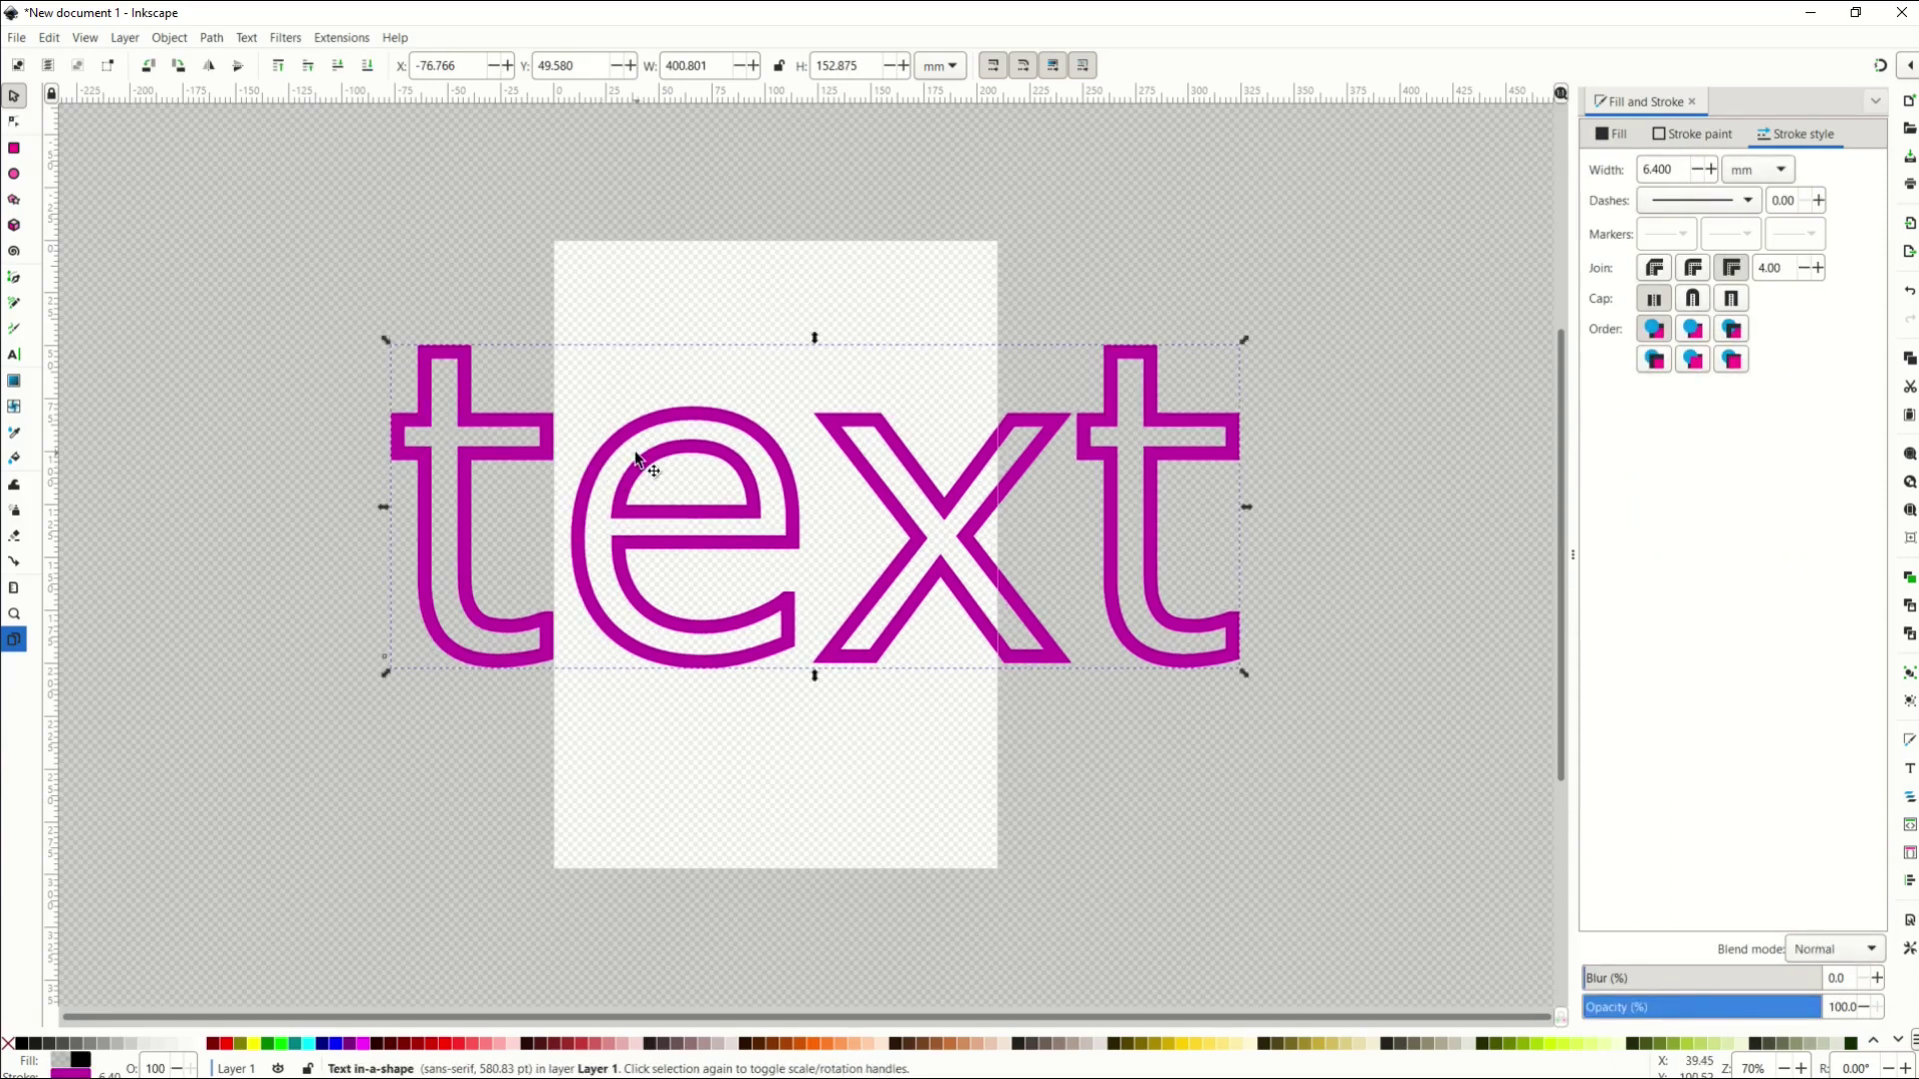